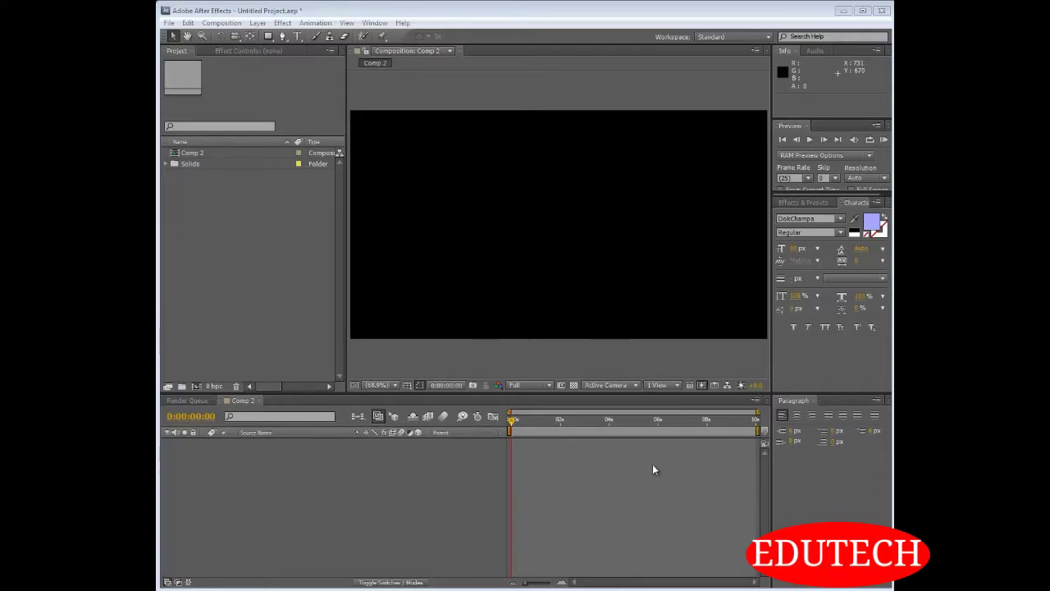
# Import Koala.jpg from the Sample Pictures folder and create a new composition from it
pyautogui.doubleClick(246, 276)
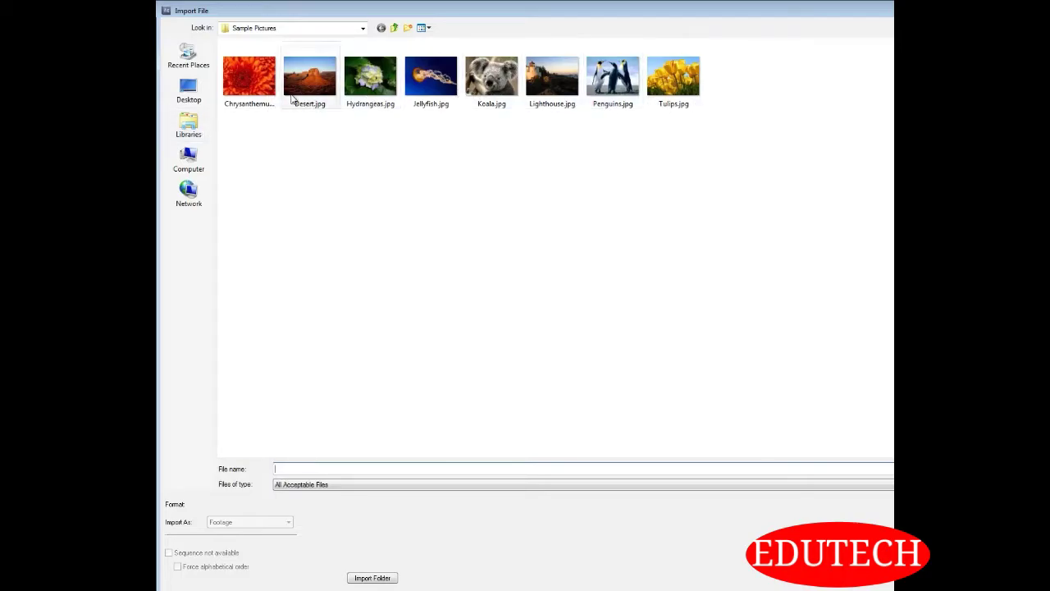
pyautogui.doubleClick(495, 78)
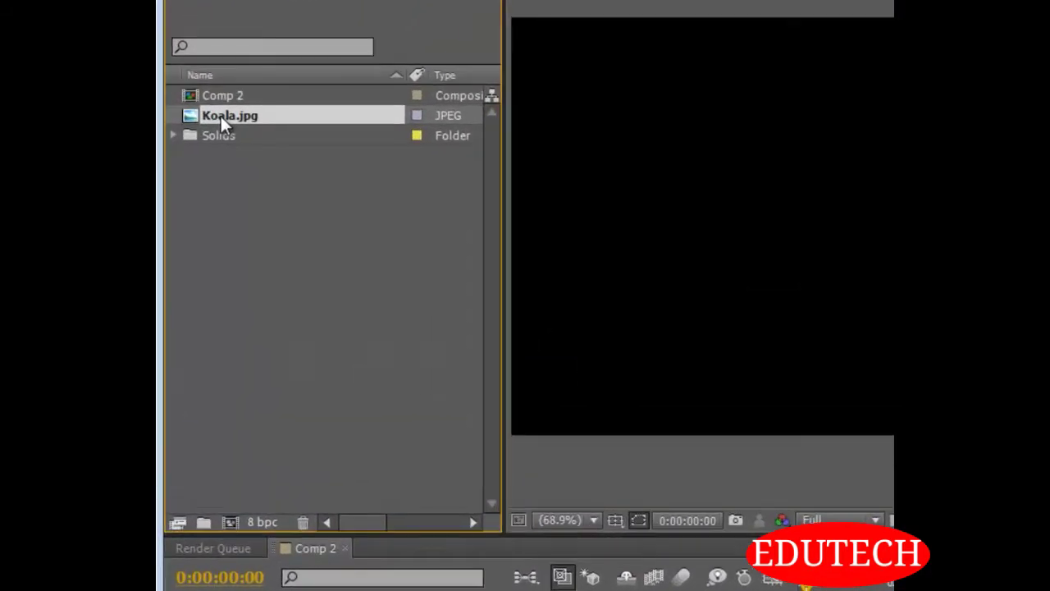
pyautogui.moveTo(221, 115); pyautogui.dragTo(231, 523)
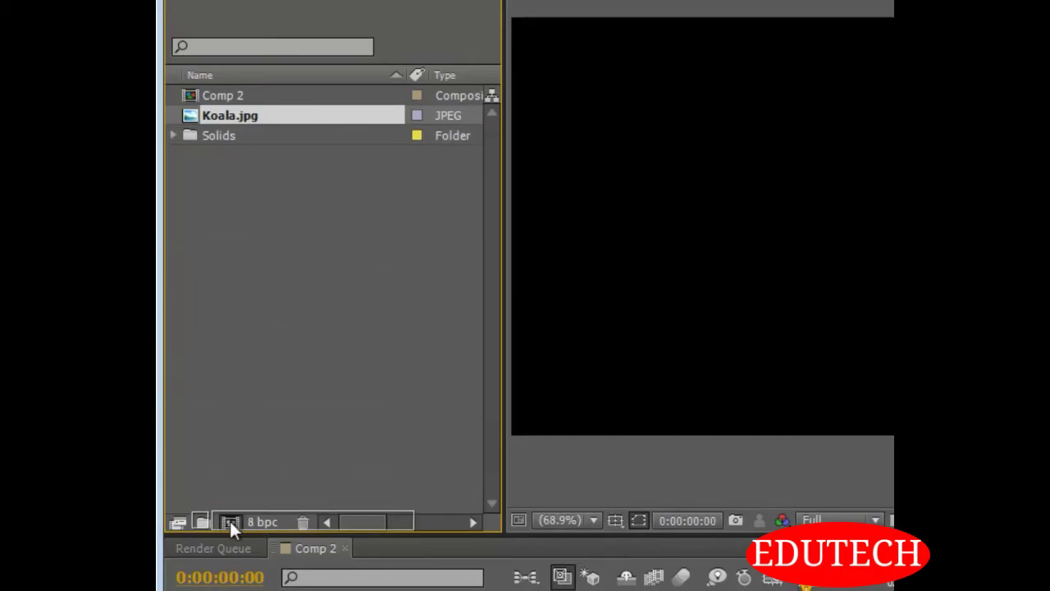
pyautogui.moveTo(231, 522); pyautogui.dragTo(230, 523)
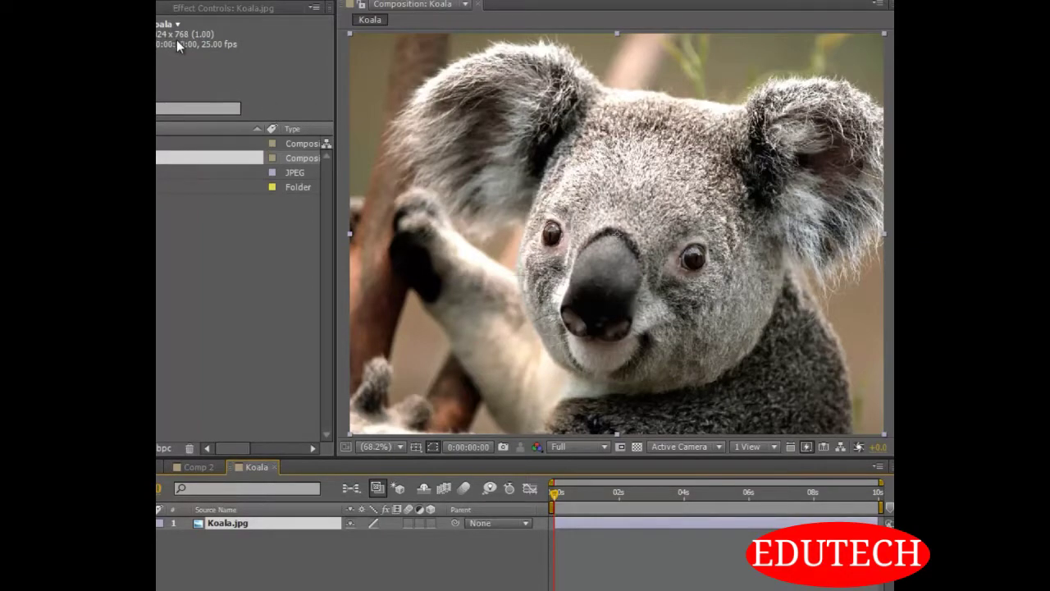
# Start a Pen tool mask on the koala layer, placing points from mid-forehead along the top of the head to the image-left ear's base
pyautogui.scroll(1, 622, 240)
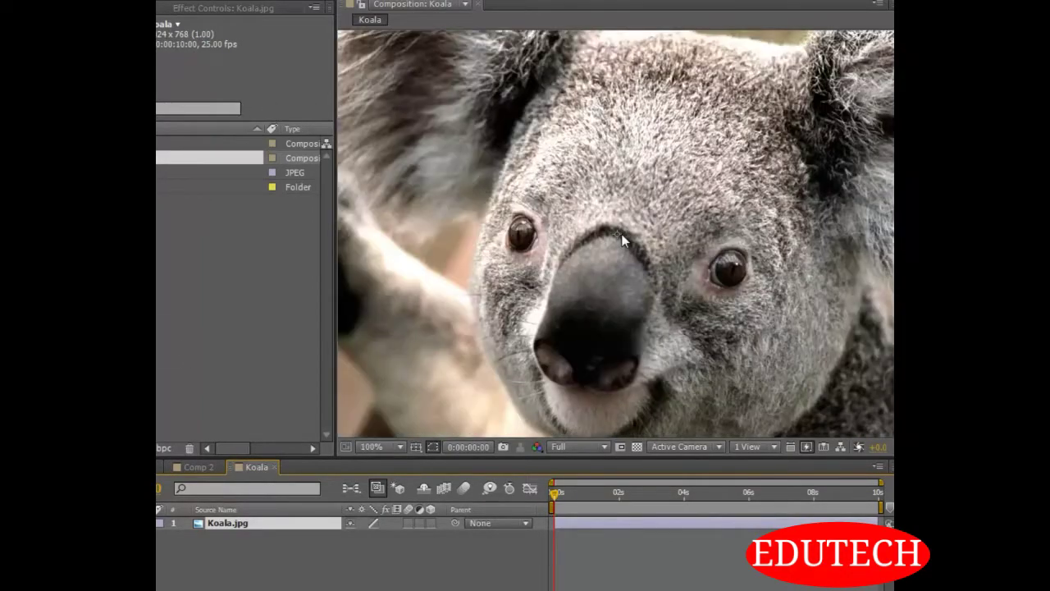
pyautogui.scroll(-1, 623, 233)
pyautogui.click(378, 447)
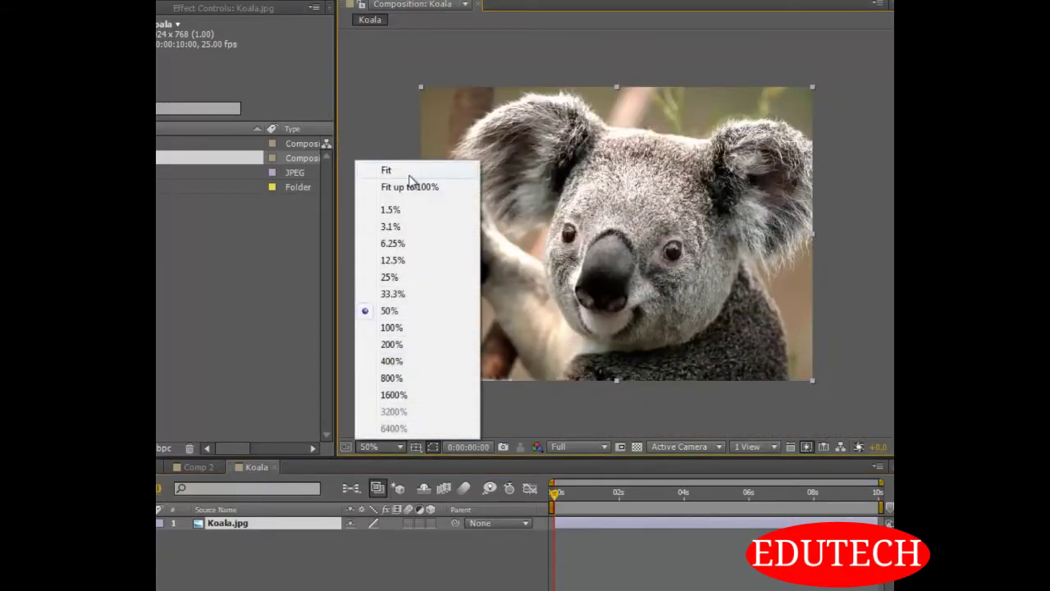
pyautogui.click(414, 187)
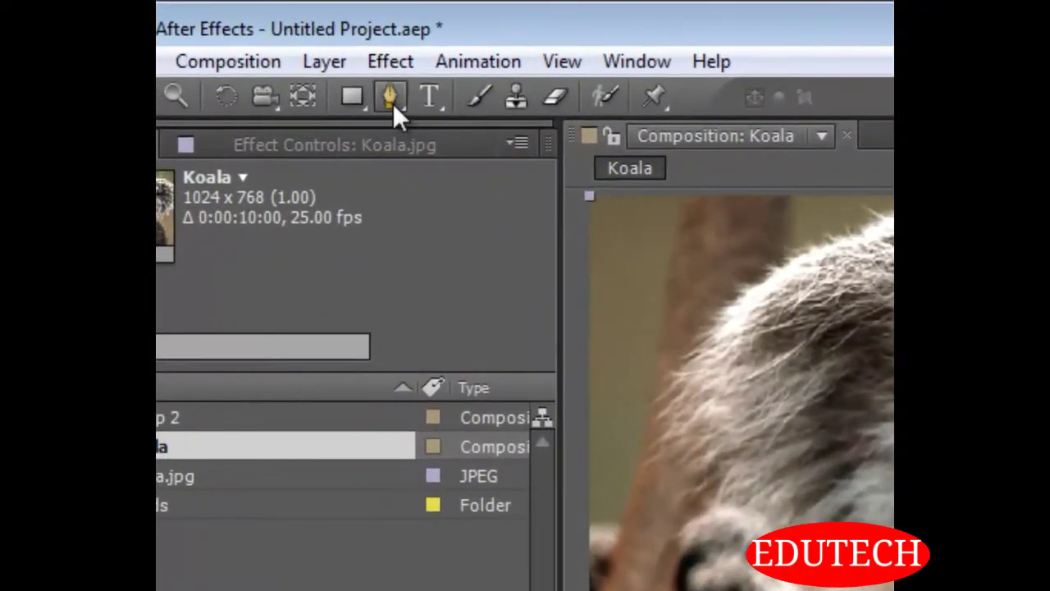
pyautogui.click(391, 100)
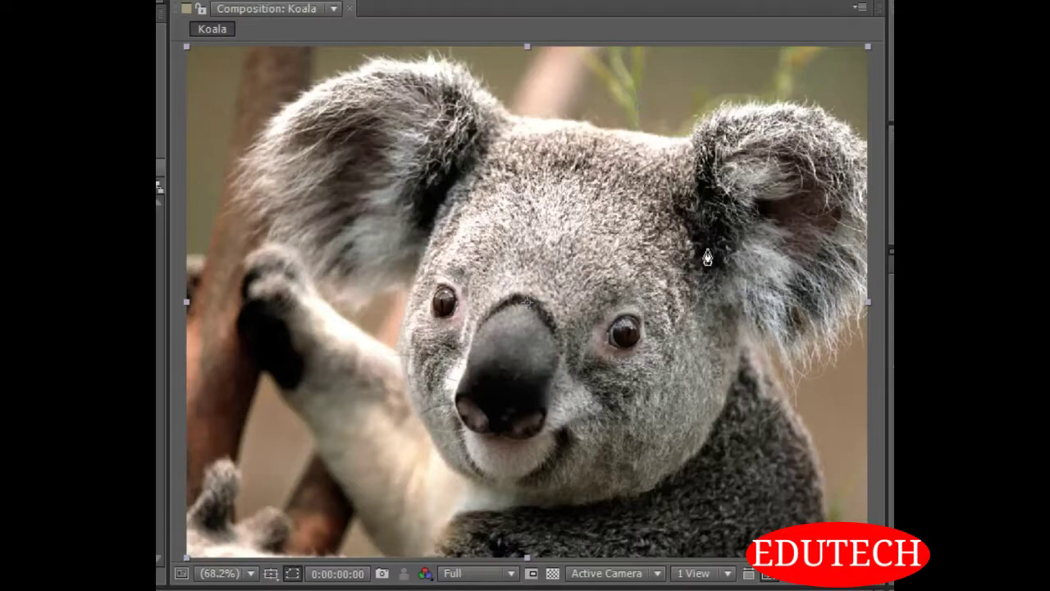
pyautogui.press('.')
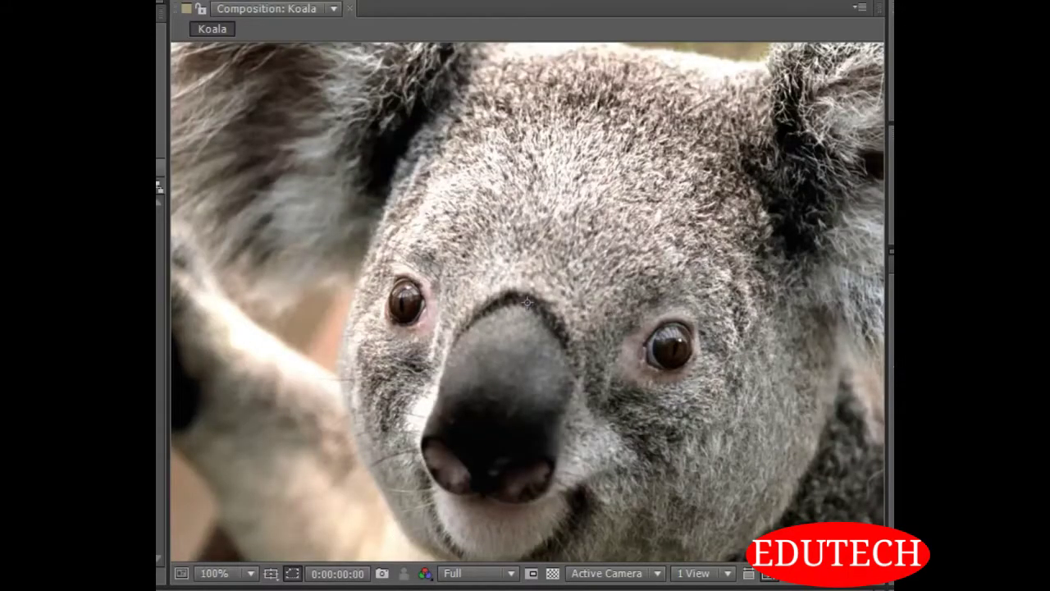
pyautogui.click(223, 573)
pyautogui.click(237, 219)
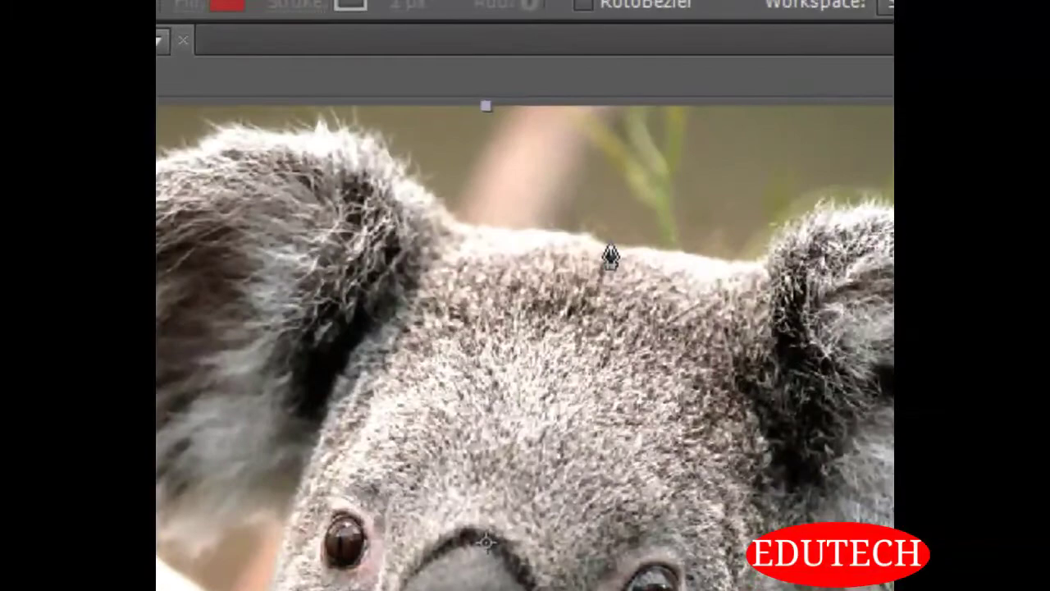
pyautogui.click(600, 133)
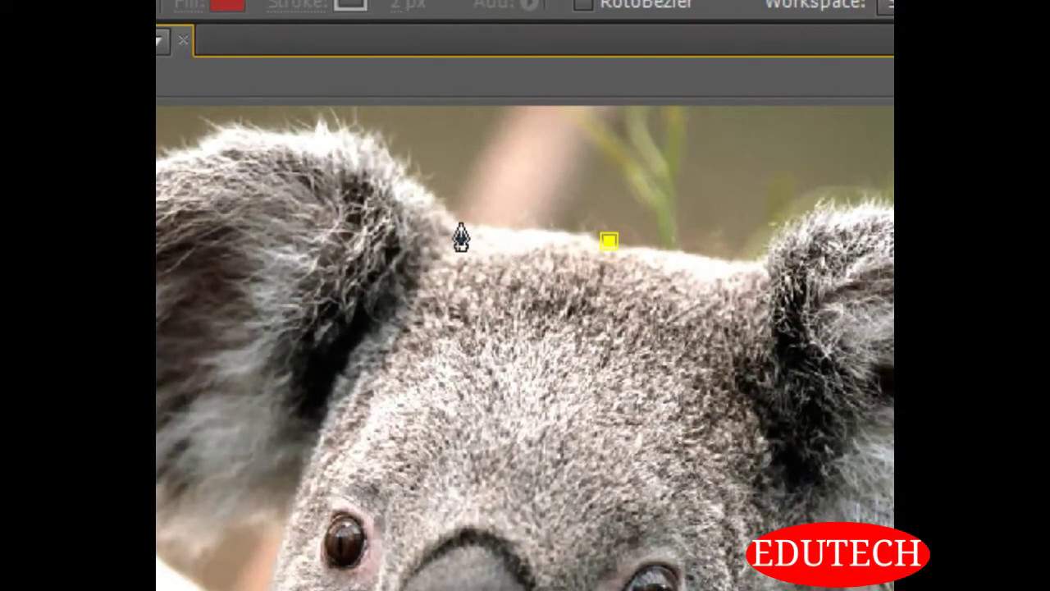
pyautogui.moveTo(463, 222); pyautogui.dragTo(433, 215)
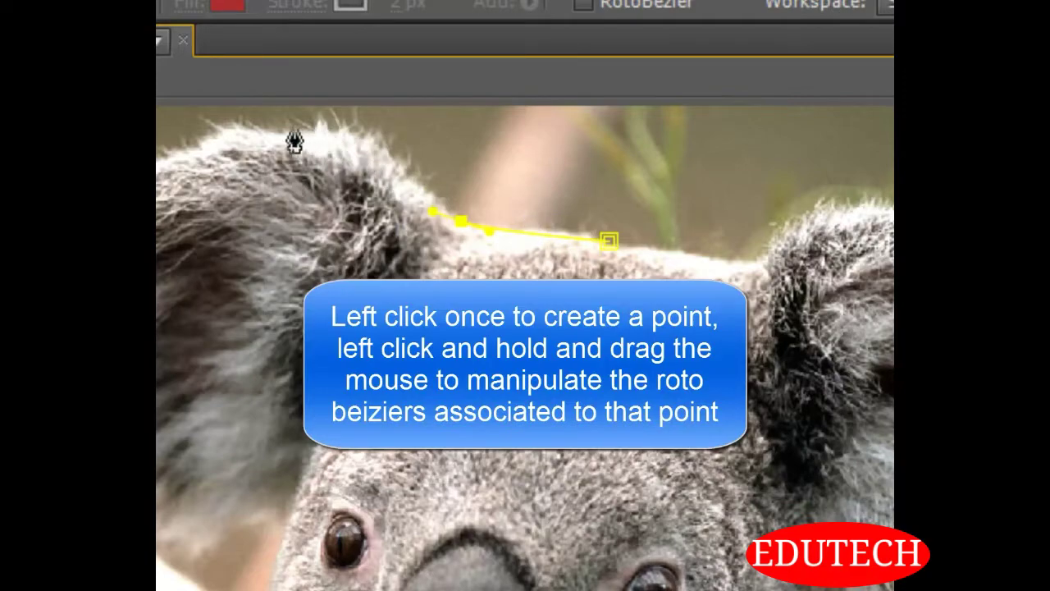
# Continue the mask path around the koala's image-left ear with curved points, ending where the ear meets the cheek
pyautogui.click(247, 125)
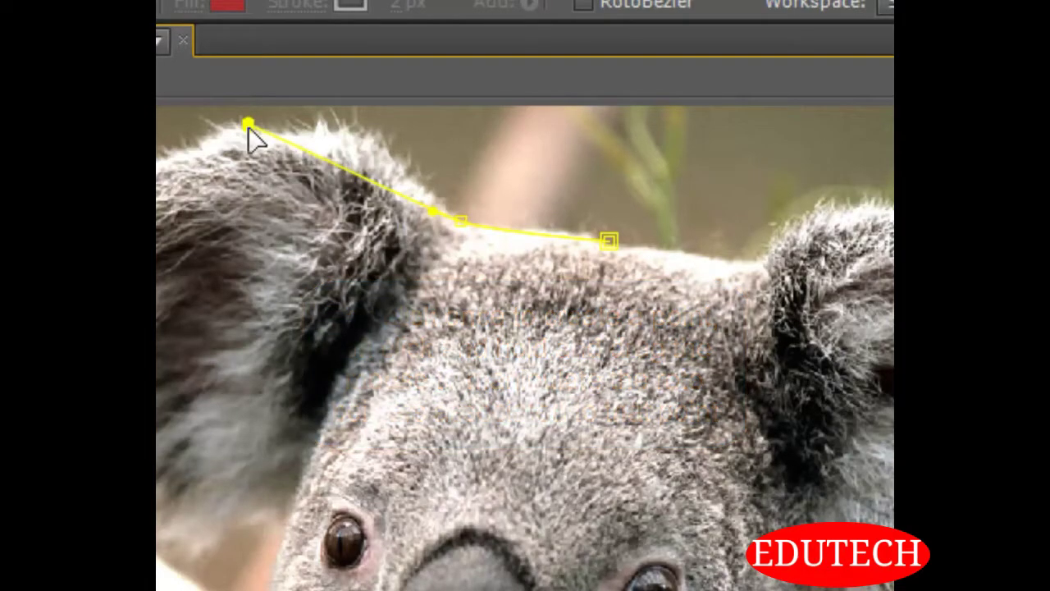
pyautogui.moveTo(248, 125); pyautogui.dragTo(77, 136)
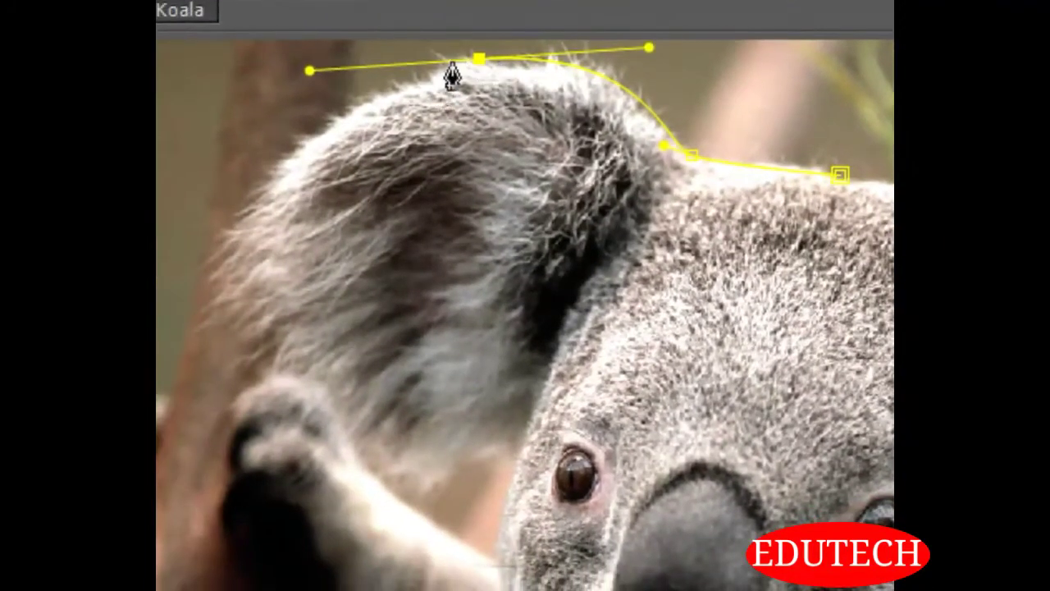
pyautogui.moveTo(238, 218)
pyautogui.mouseDown()
pyautogui.moveTo(224, 226)
pyautogui.moveTo(232, 244)
pyautogui.moveTo(245, 230)
pyautogui.moveTo(251, 244)
pyautogui.moveTo(243, 230)
pyautogui.mouseUp()
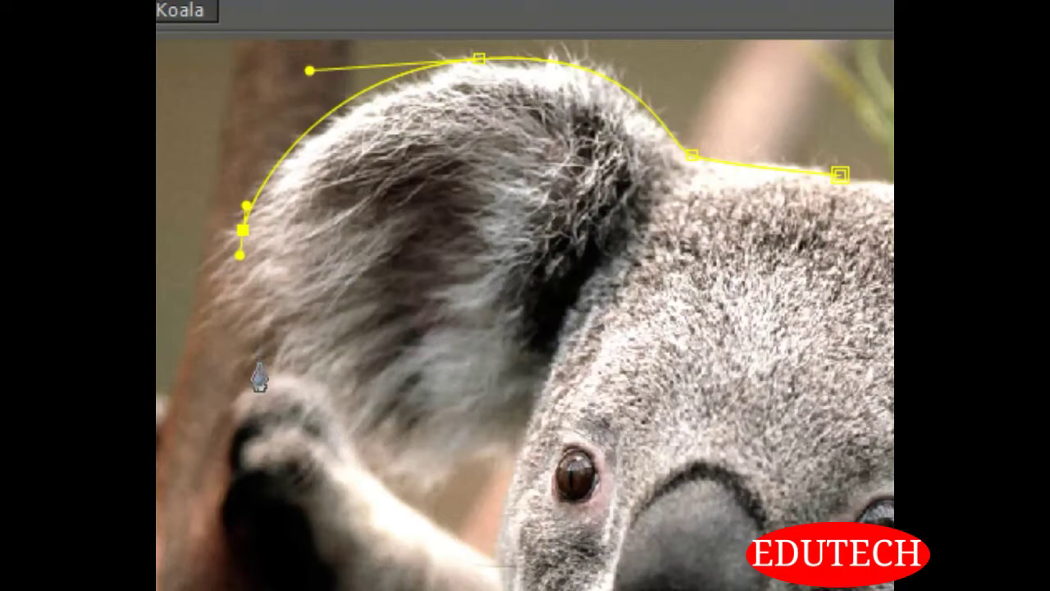
pyautogui.moveTo(388, 440); pyautogui.dragTo(407, 452)
pyautogui.click(494, 444)
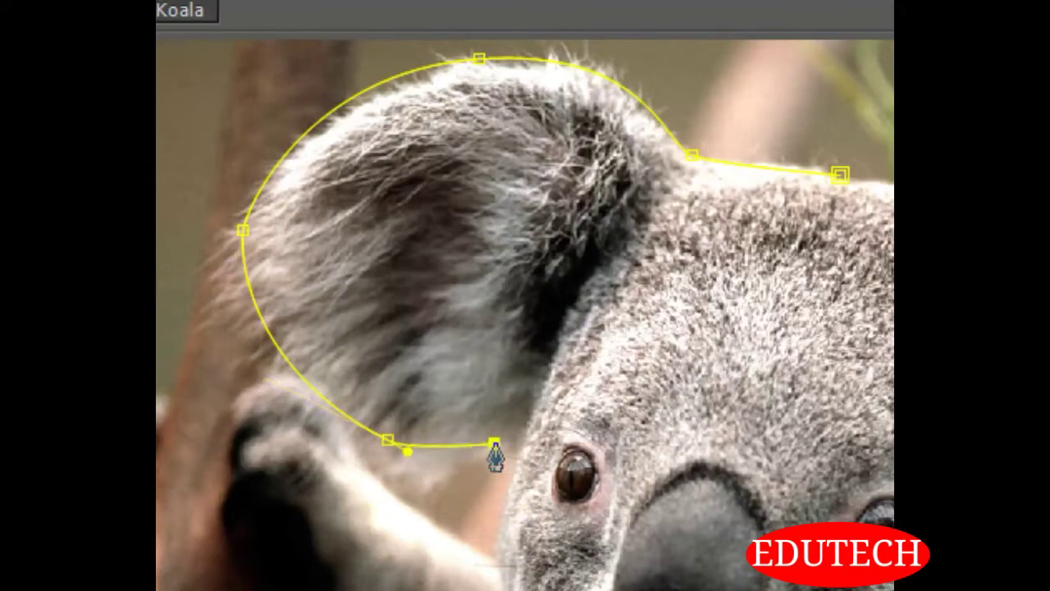
# Trace the mask path down the image-left cheek, under the chin and up the other cheek to the base of the second ear
pyautogui.moveTo(500, 502); pyautogui.dragTo(474, 566)
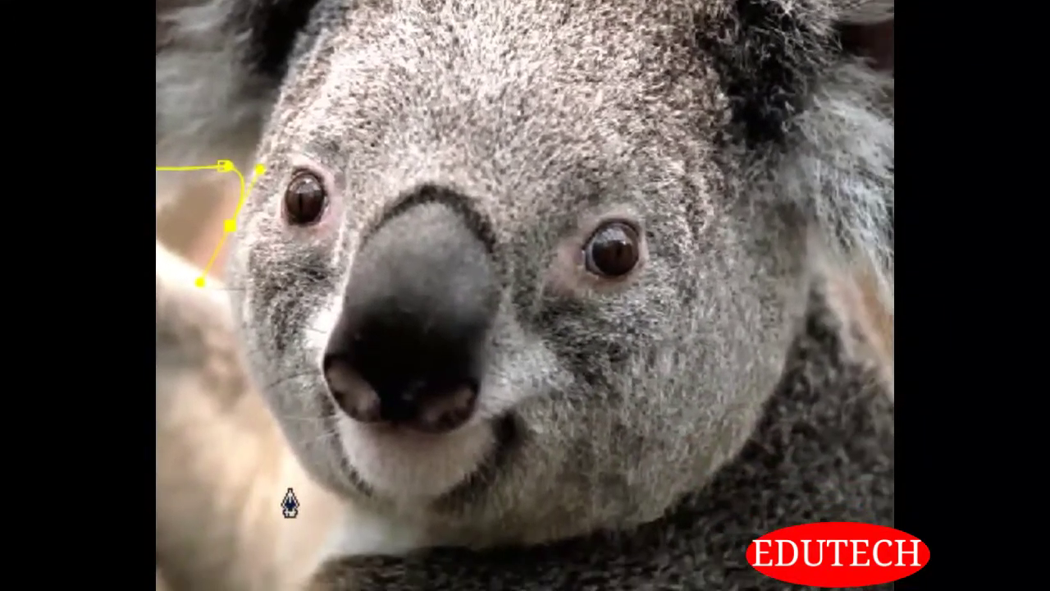
pyautogui.moveTo(302, 470); pyautogui.dragTo(308, 482)
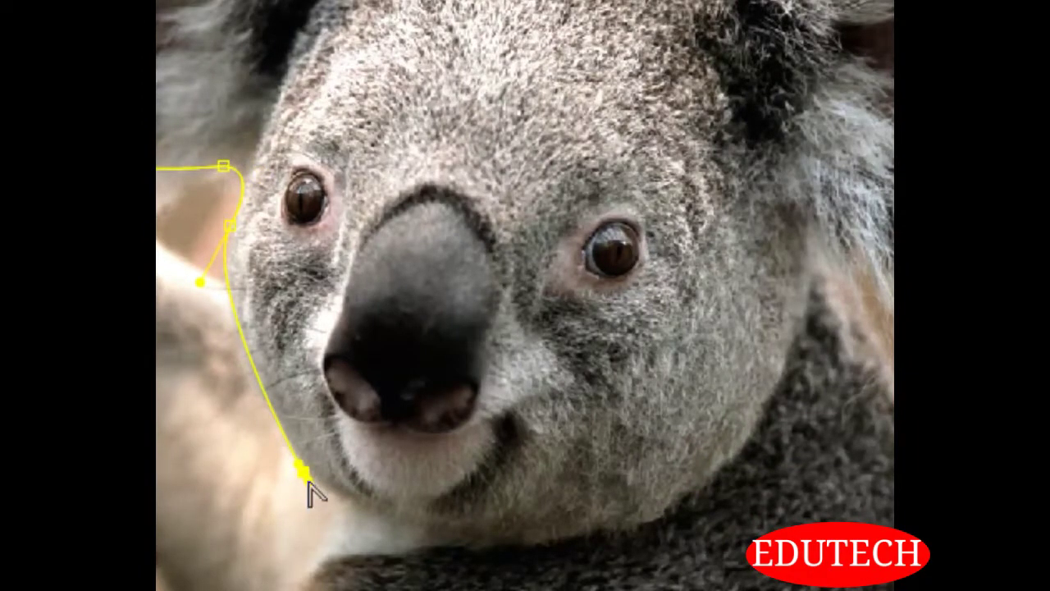
pyautogui.moveTo(578, 535); pyautogui.dragTo(671, 530)
pyautogui.moveTo(770, 394); pyautogui.dragTo(855, 289)
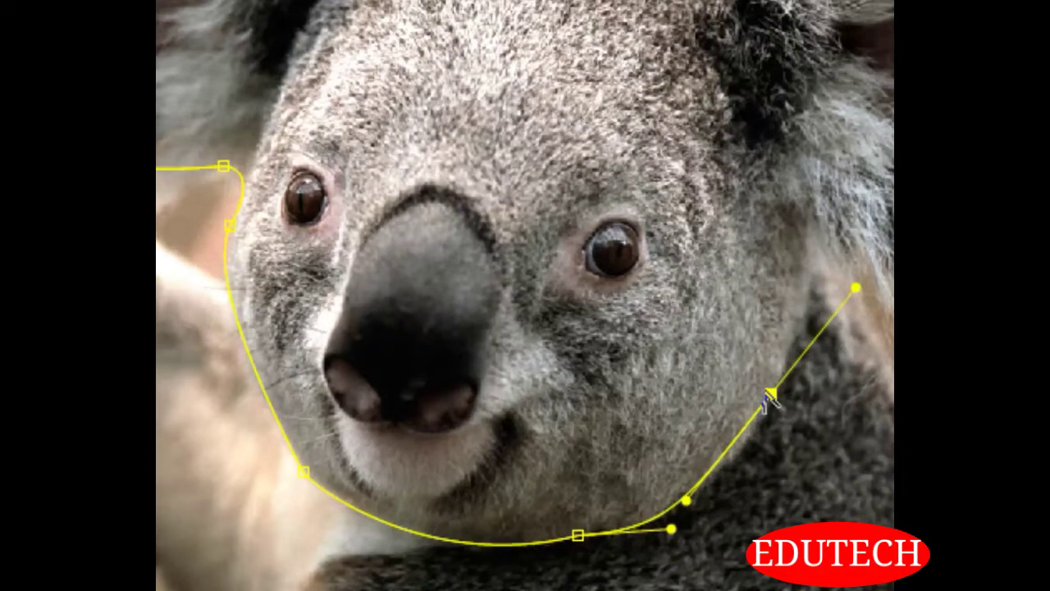
pyautogui.hotkey('ctrl', 'z')
pyautogui.moveTo(710, 481)
pyautogui.mouseDown()
pyautogui.moveTo(743, 461)
pyautogui.moveTo(729, 472)
pyautogui.mouseUp()
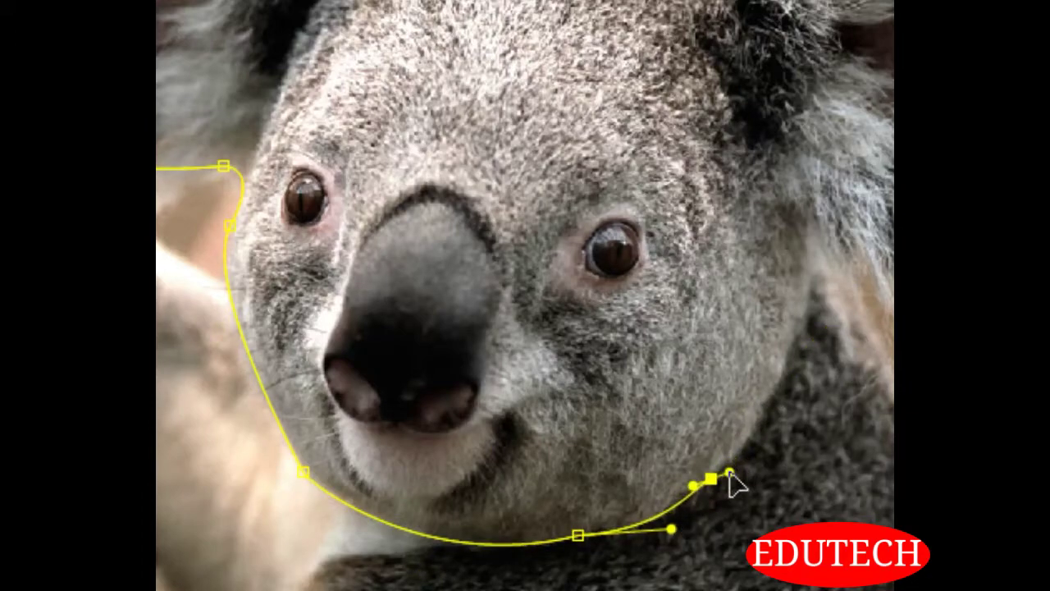
pyautogui.moveTo(782, 357); pyautogui.dragTo(810, 285)
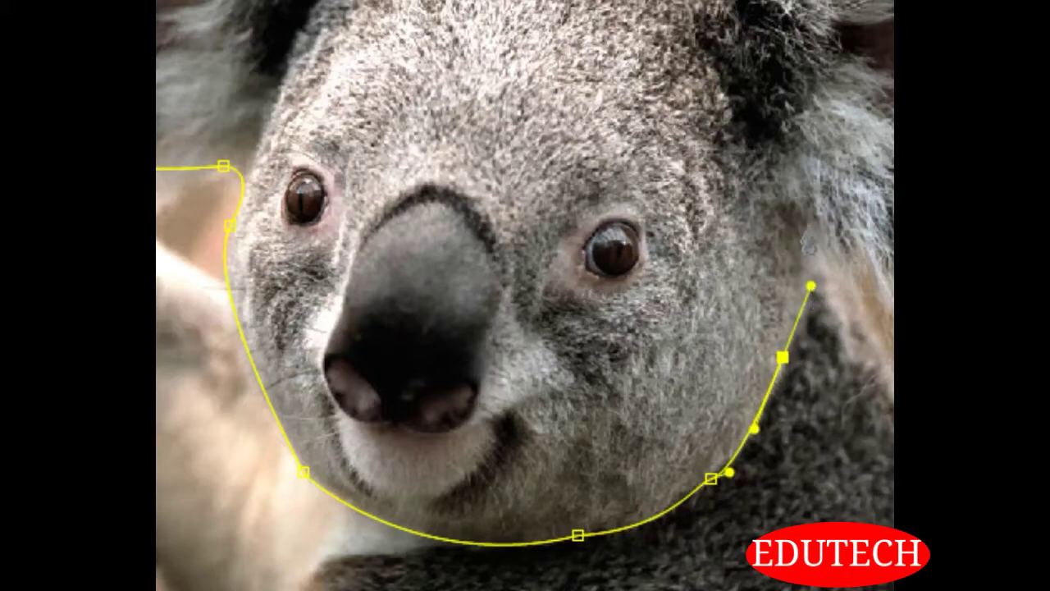
pyautogui.moveTo(804, 239); pyautogui.dragTo(809, 242)
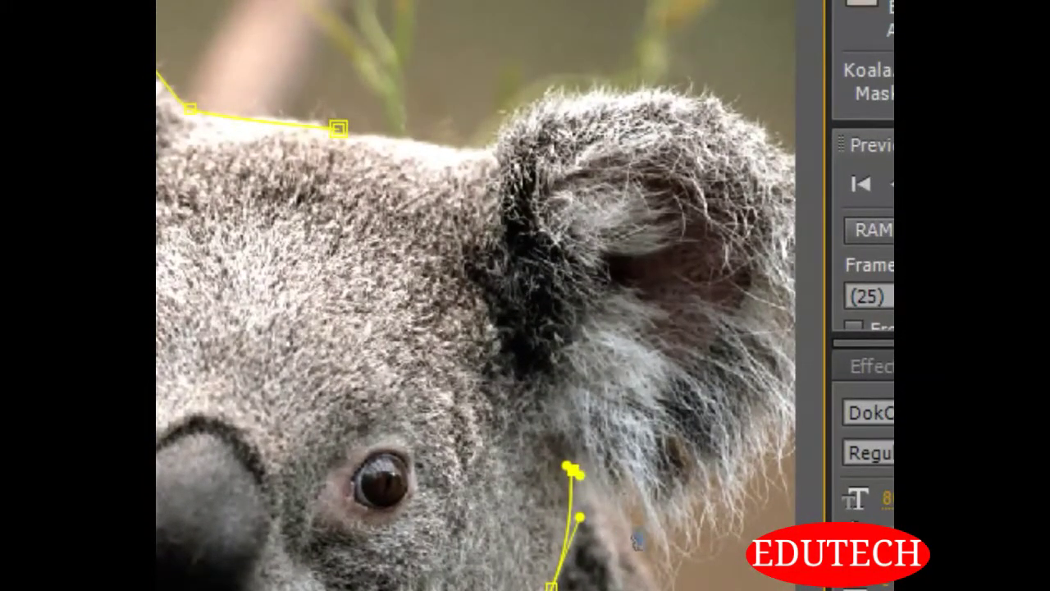
# Trace the mask path around the koala's image-right ear and close it at the starting point on top of the head
pyautogui.moveTo(635, 487); pyautogui.dragTo(727, 563)
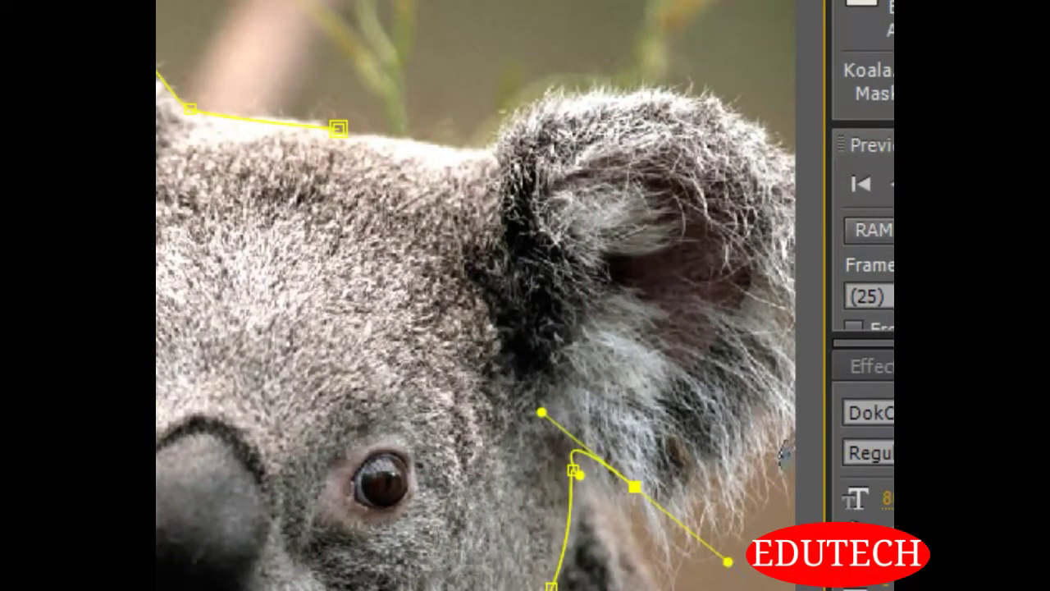
pyautogui.moveTo(799, 388); pyautogui.dragTo(818, 351)
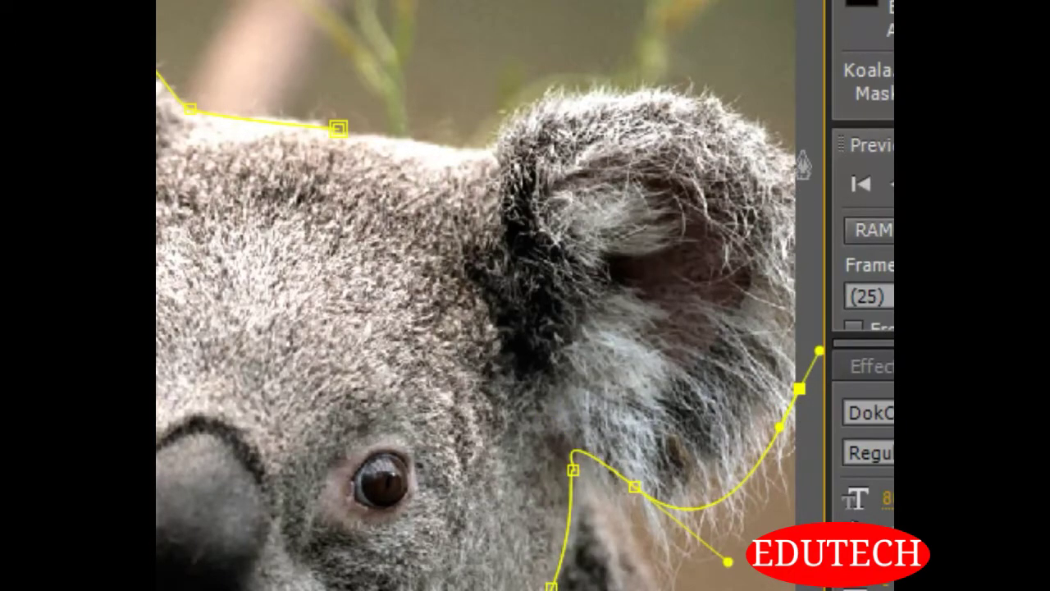
pyautogui.moveTo(801, 151); pyautogui.dragTo(775, 124)
pyautogui.moveTo(595, 89); pyautogui.dragTo(528, 101)
pyautogui.moveTo(490, 143)
pyautogui.mouseDown()
pyautogui.moveTo(490, 160)
pyautogui.moveTo(475, 142)
pyautogui.mouseUp()
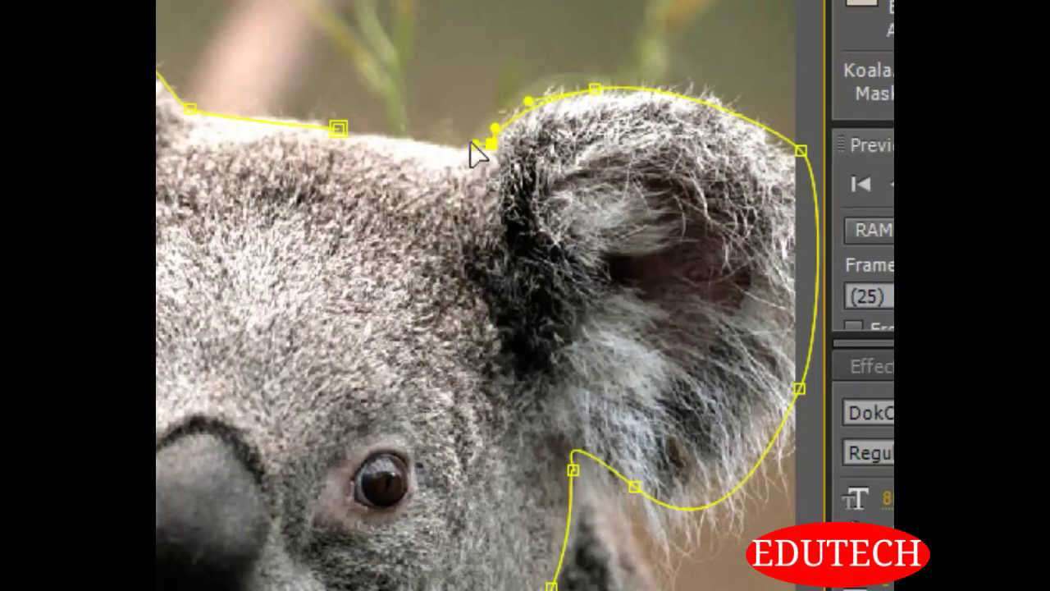
pyautogui.click(339, 128)
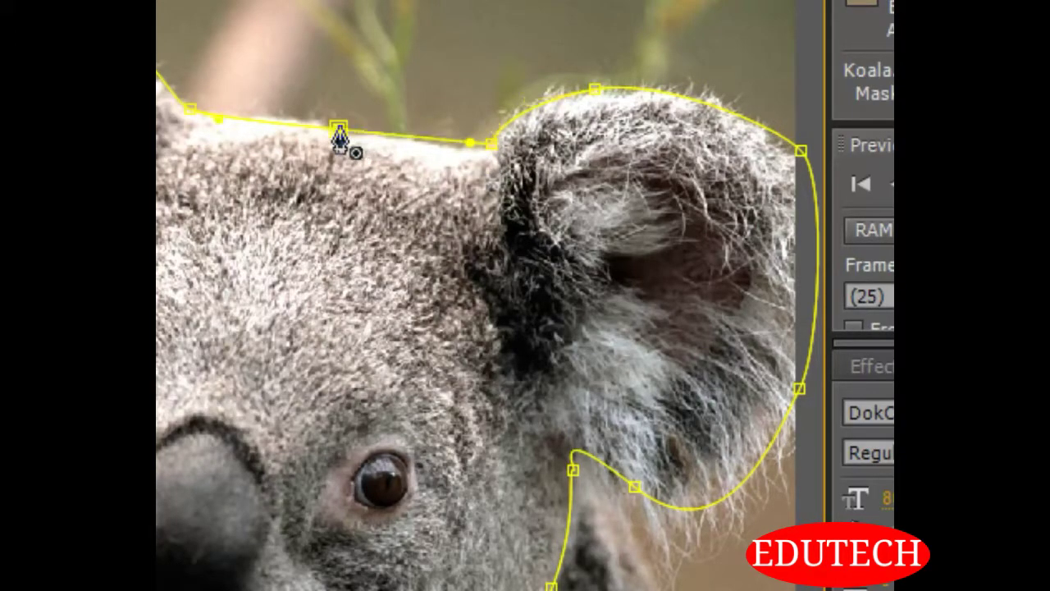
pyautogui.moveTo(339, 126); pyautogui.dragTo(201, 110)
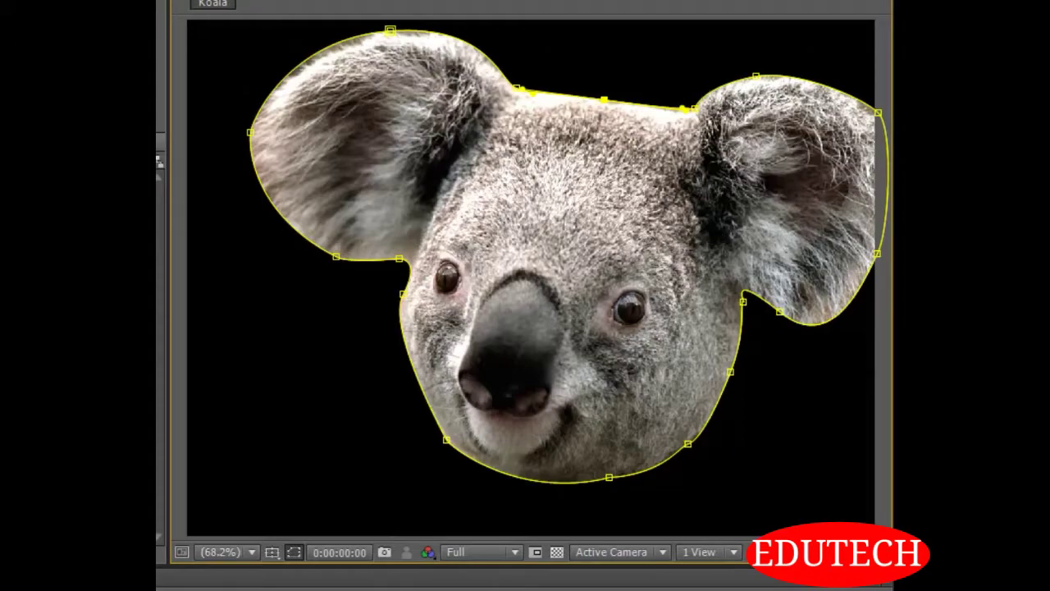
pyautogui.click(525, 587)
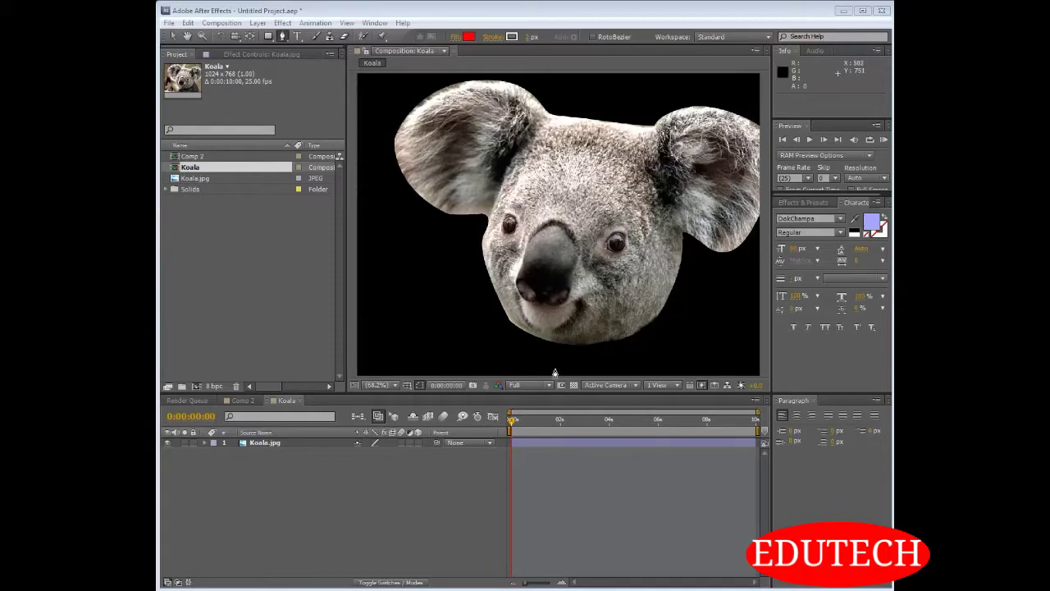
# Examine the Mask 1 properties of the Koala.jpg layer, and leave the layer collapsed and selected
pyautogui.click(275, 443)
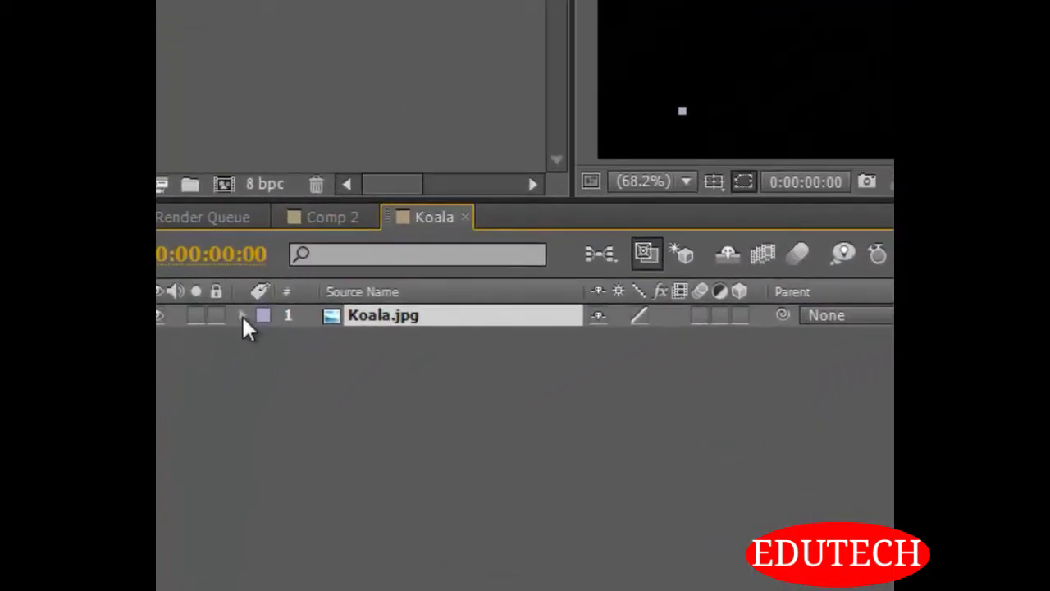
pyautogui.click(242, 315)
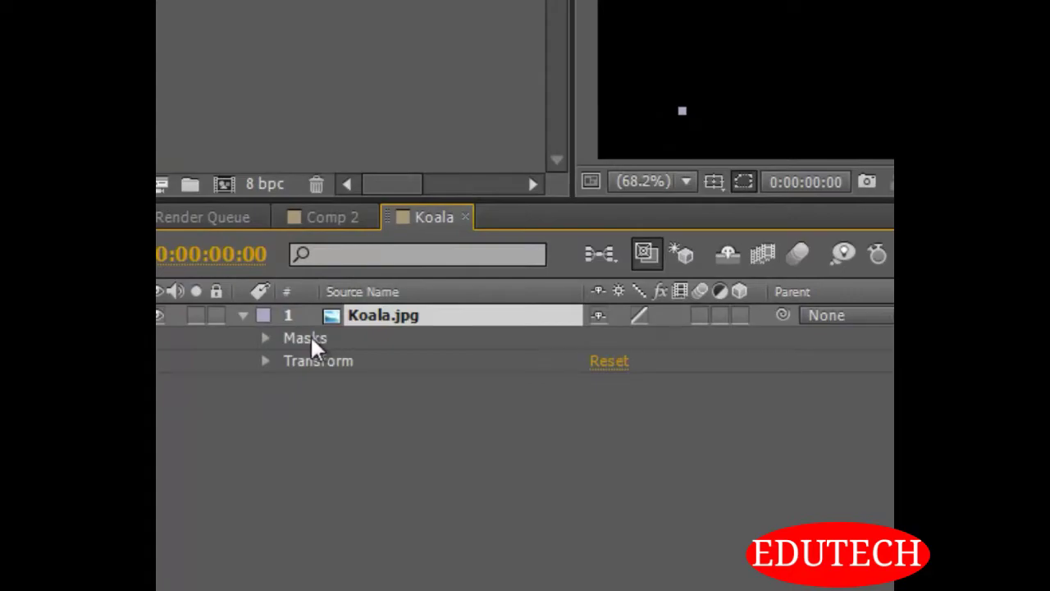
pyautogui.click(265, 338)
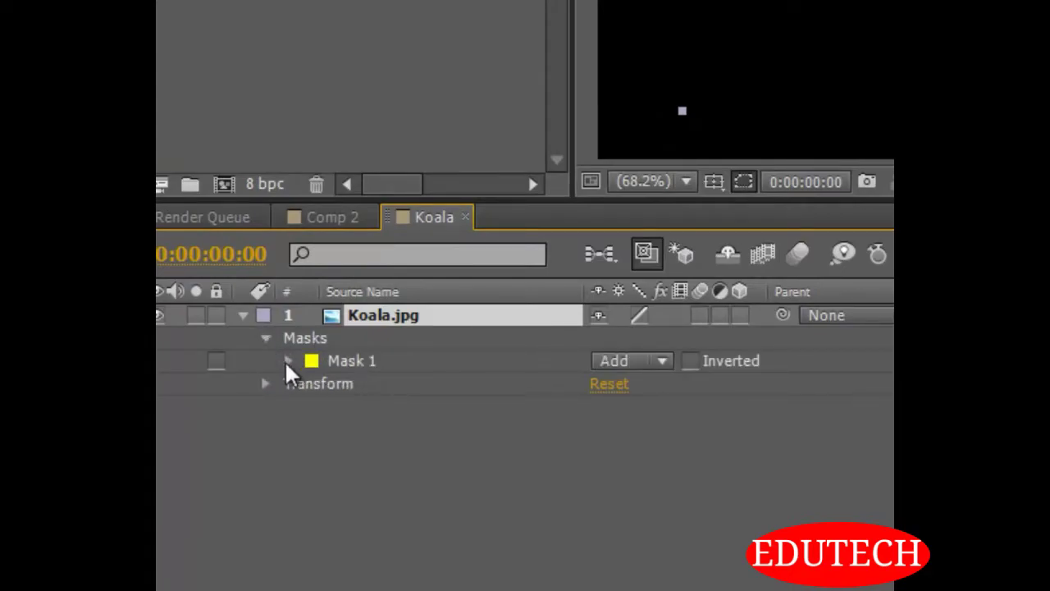
pyautogui.click(288, 361)
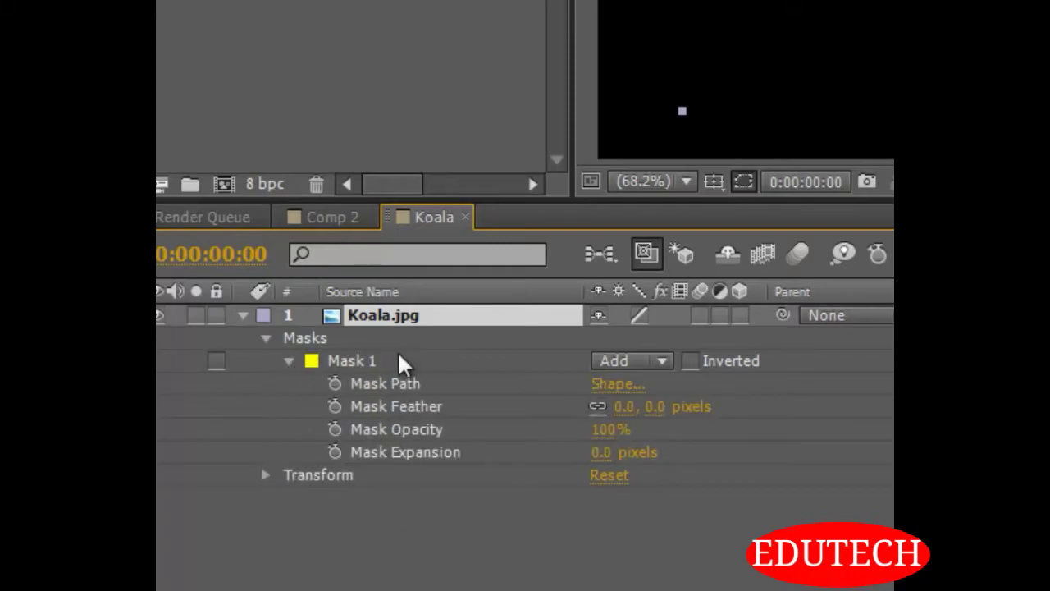
pyautogui.click(289, 363)
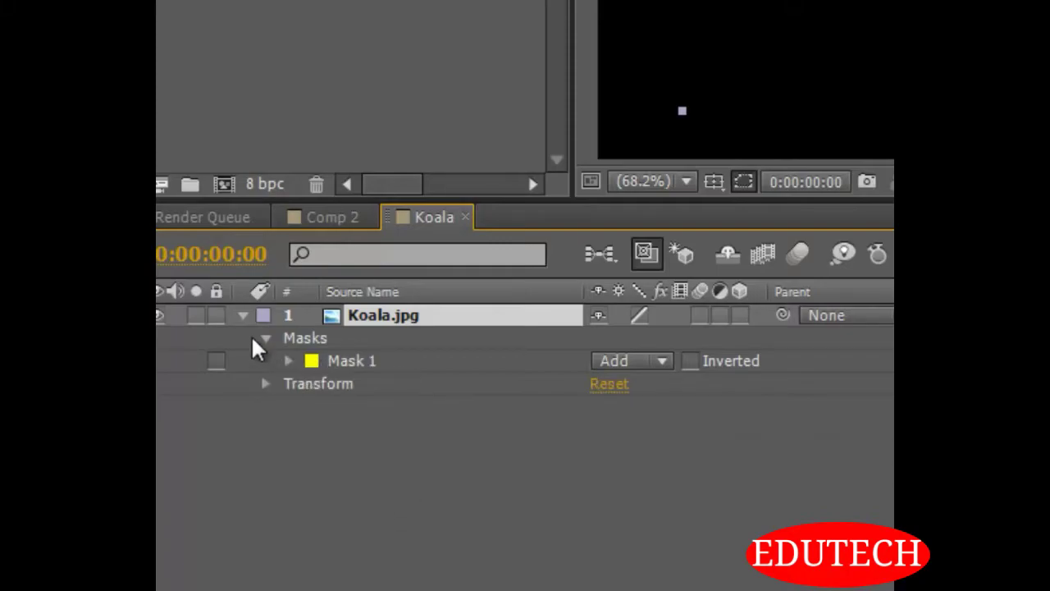
pyautogui.click(265, 337)
pyautogui.click(243, 315)
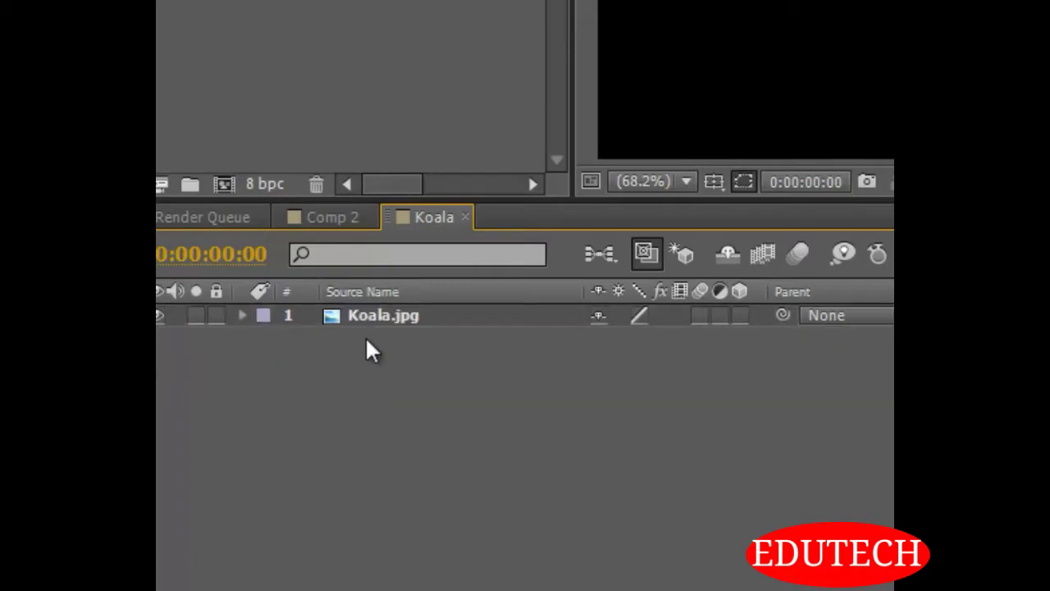
pyautogui.click(375, 315)
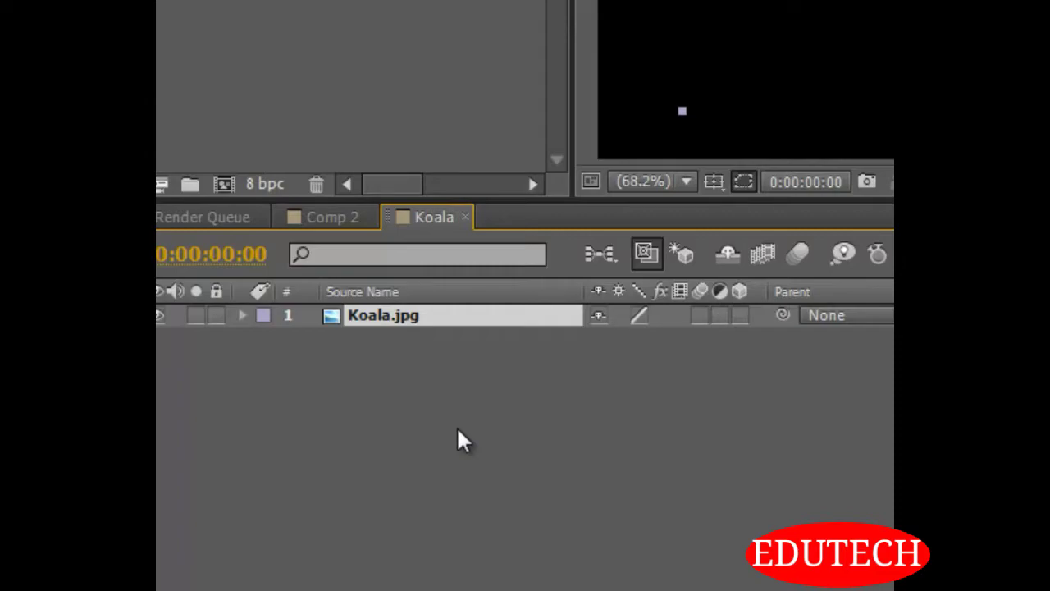
# Examine all Mask 1 properties of the Koala.jpg layer, and leave the layer collapsed and selected again
pyautogui.press('m')
pyautogui.press('m')
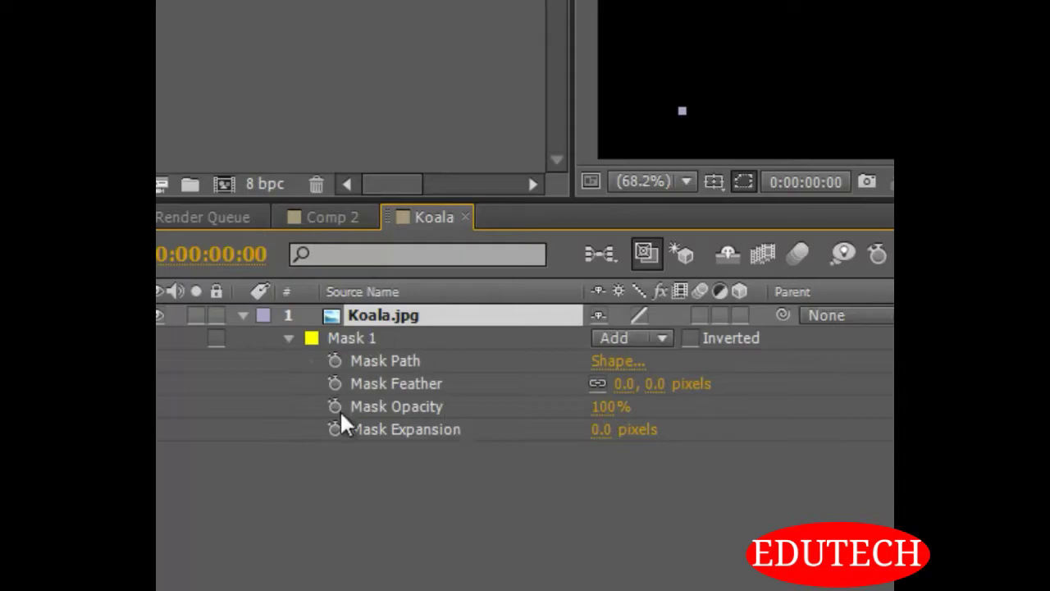
pyautogui.click(426, 543)
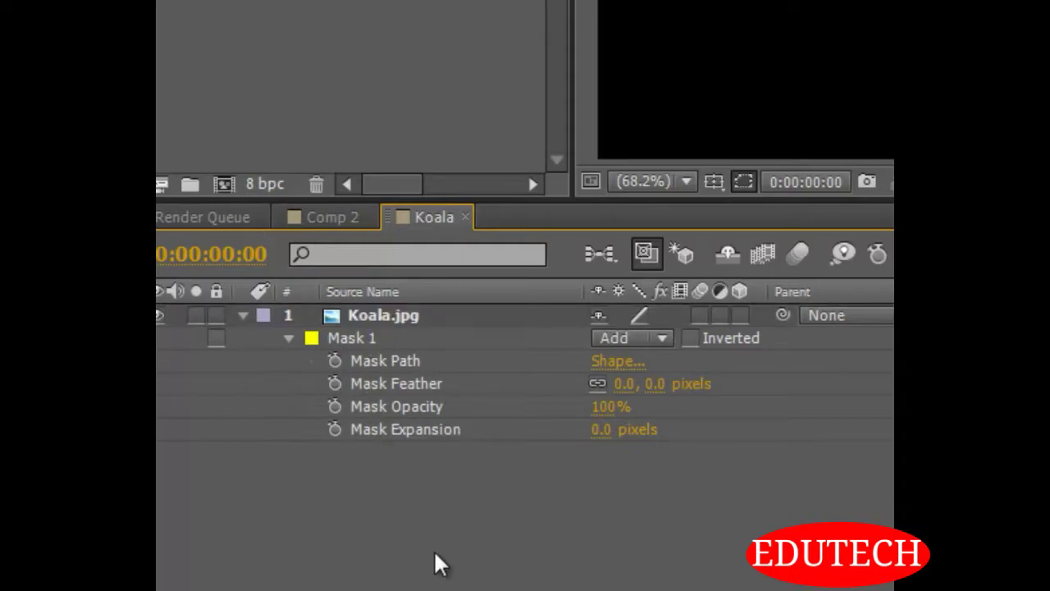
pyautogui.click(243, 315)
pyautogui.click(371, 315)
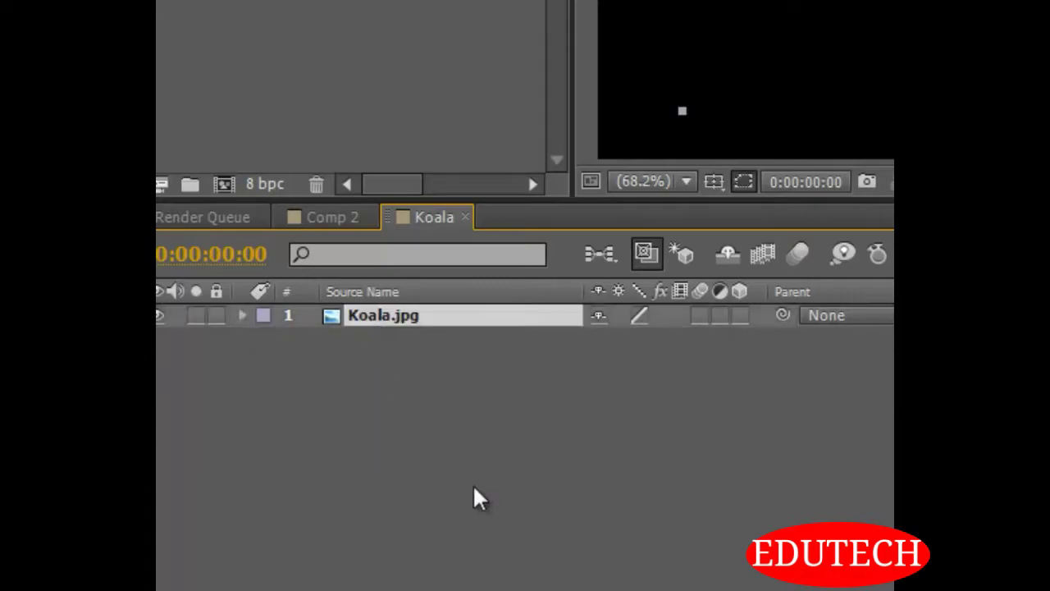
# Show only the Mask Path property of the Koala.jpg layer, and collapse the layer with it still selected
pyautogui.press('m')
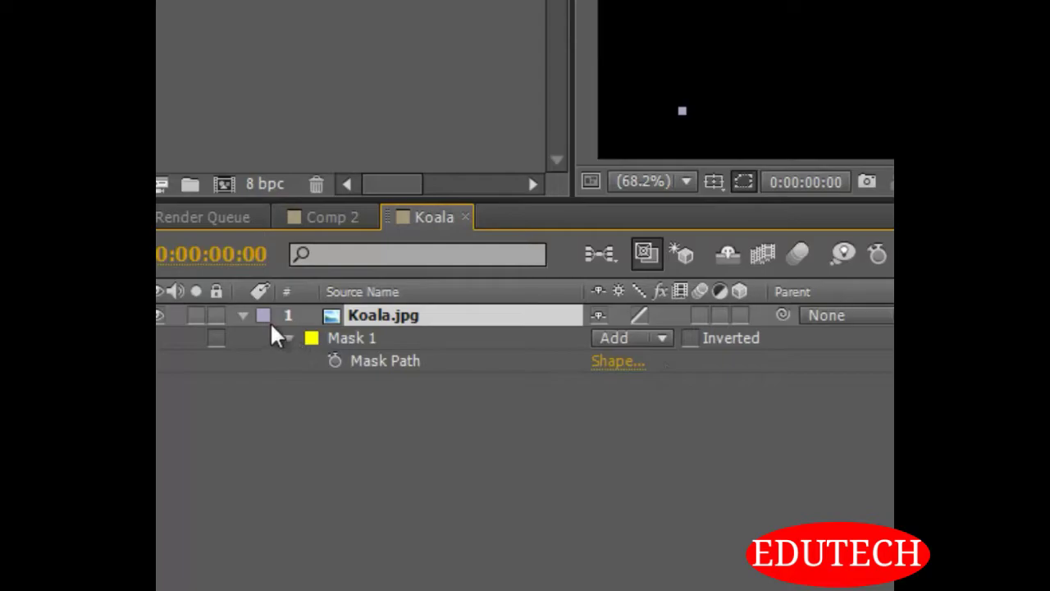
pyautogui.click(246, 316)
pyautogui.click(390, 390)
pyautogui.click(384, 315)
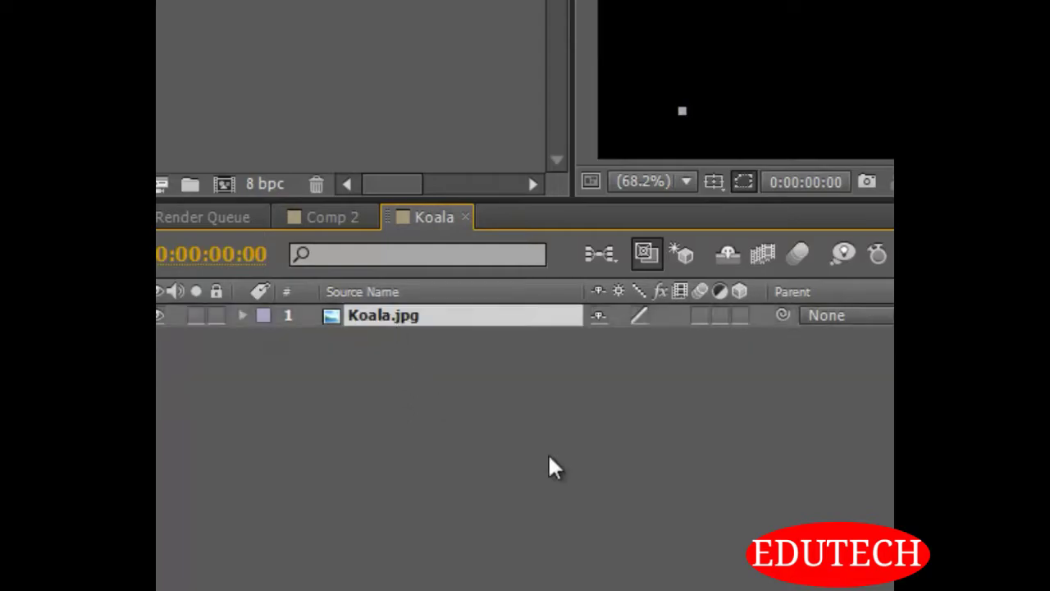
# Reveal the path, feather, opacity and expansion properties of Mask 1 on the Koala.jpg layer, and deselect the layer
pyautogui.press('m')
pyautogui.press('m')
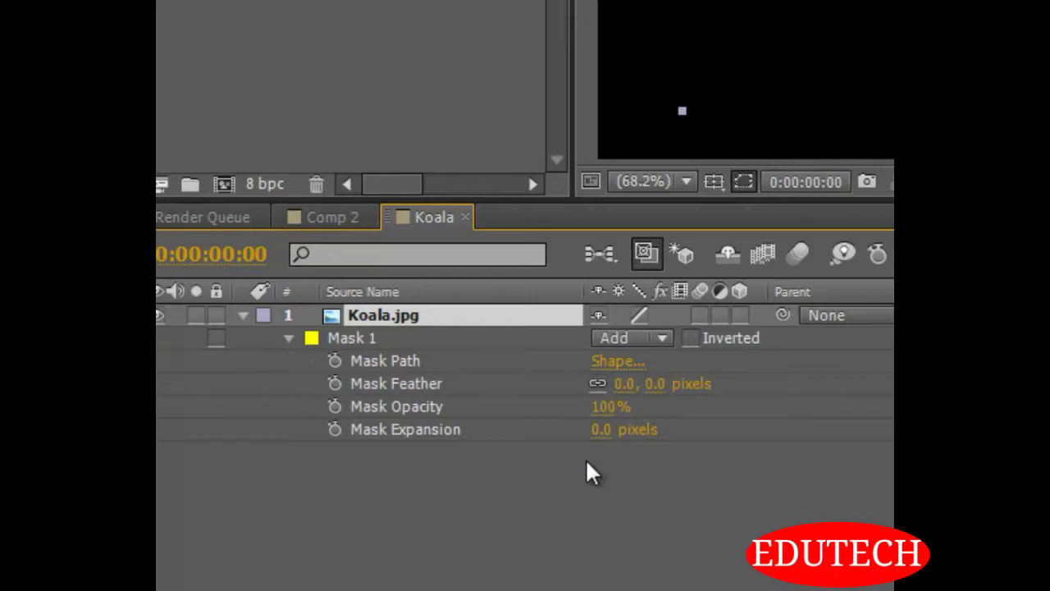
pyautogui.click(541, 522)
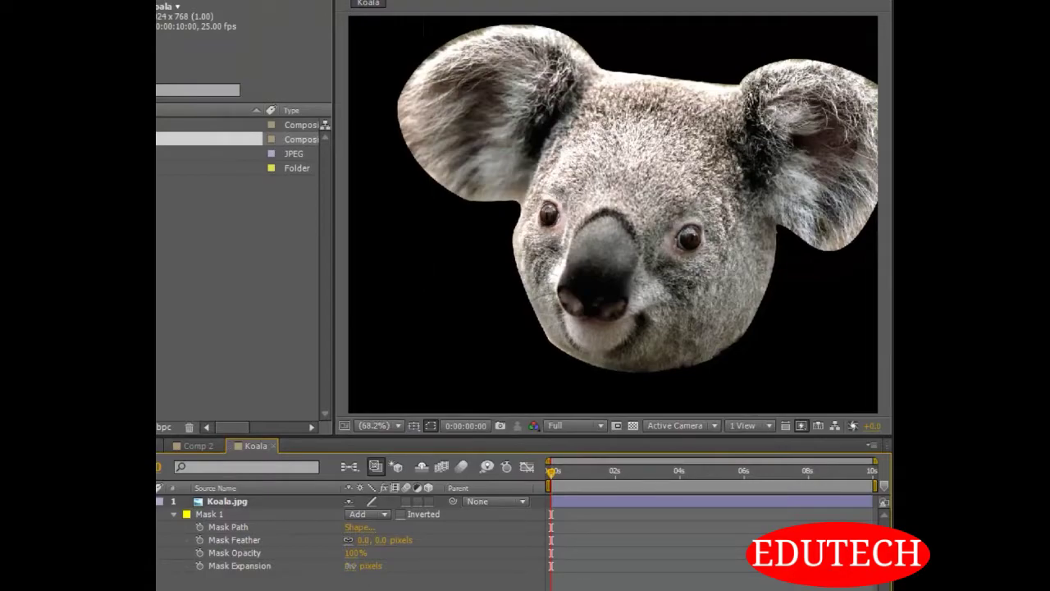
# Try a Mask Expansion of about 58 pixels on Mask 1, and reset it to 0
pyautogui.moveTo(349, 565); pyautogui.dragTo(403, 571)
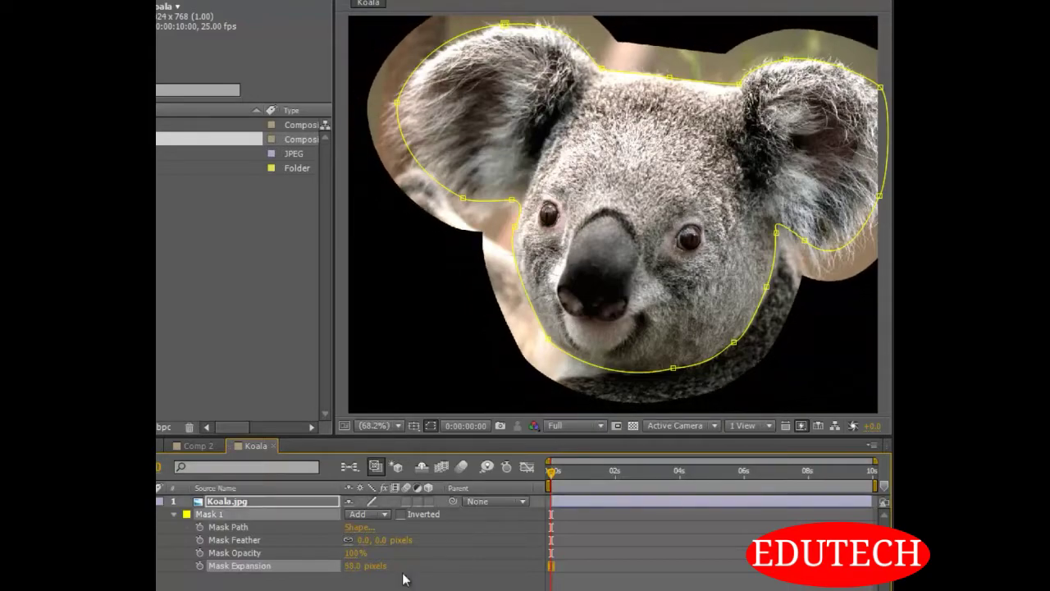
pyautogui.click(353, 566)
pyautogui.write('0')
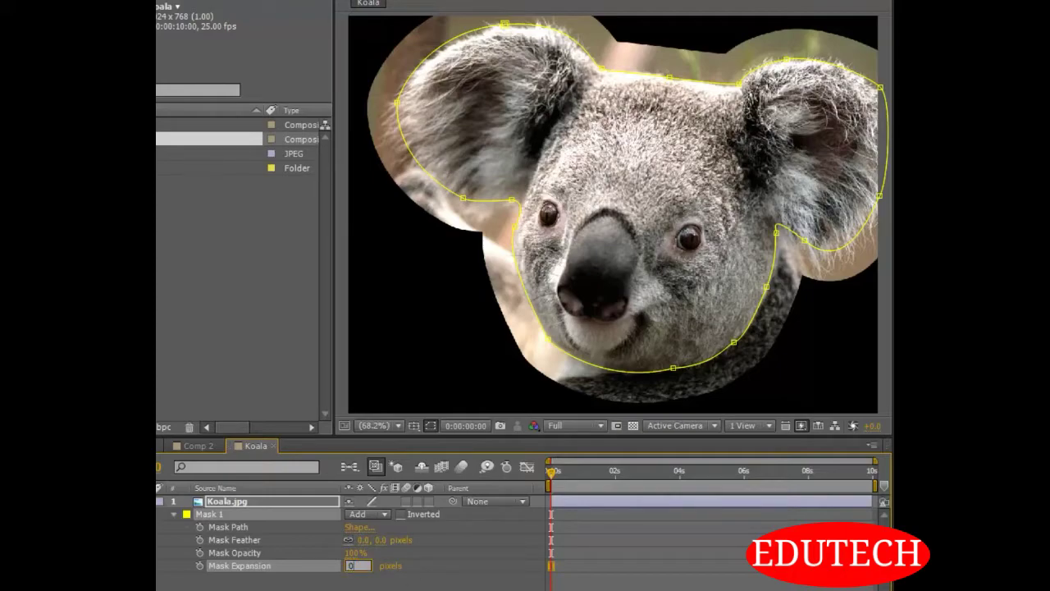
pyautogui.press('Return')
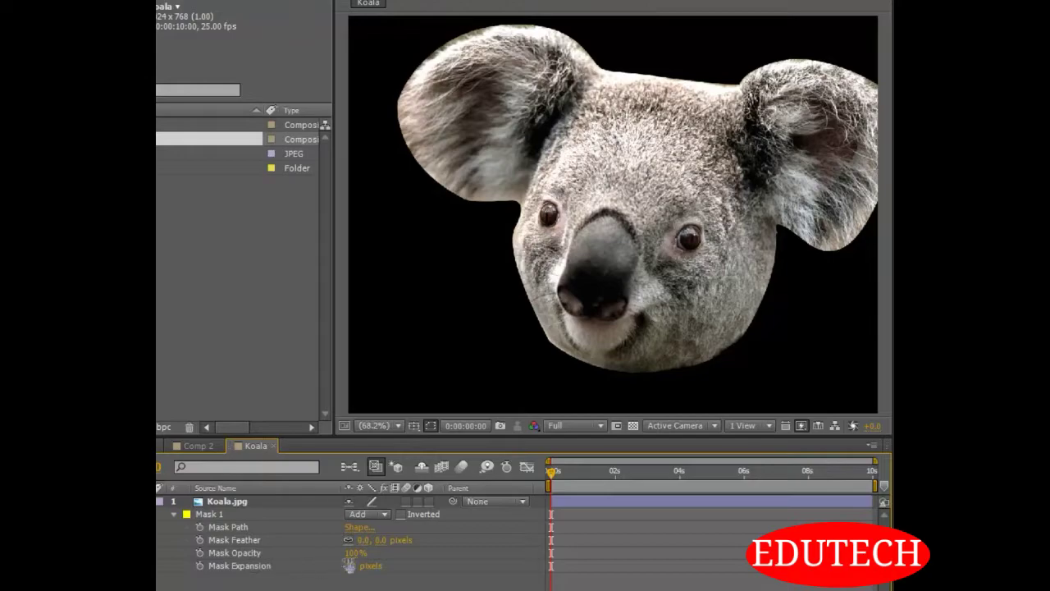
# Try a lower Mask Opacity on Mask 1, and return it to 100%
pyautogui.moveTo(351, 555); pyautogui.dragTo(232, 535)
pyautogui.moveTo(238, 538); pyautogui.dragTo(353, 535)
pyautogui.click(418, 535)
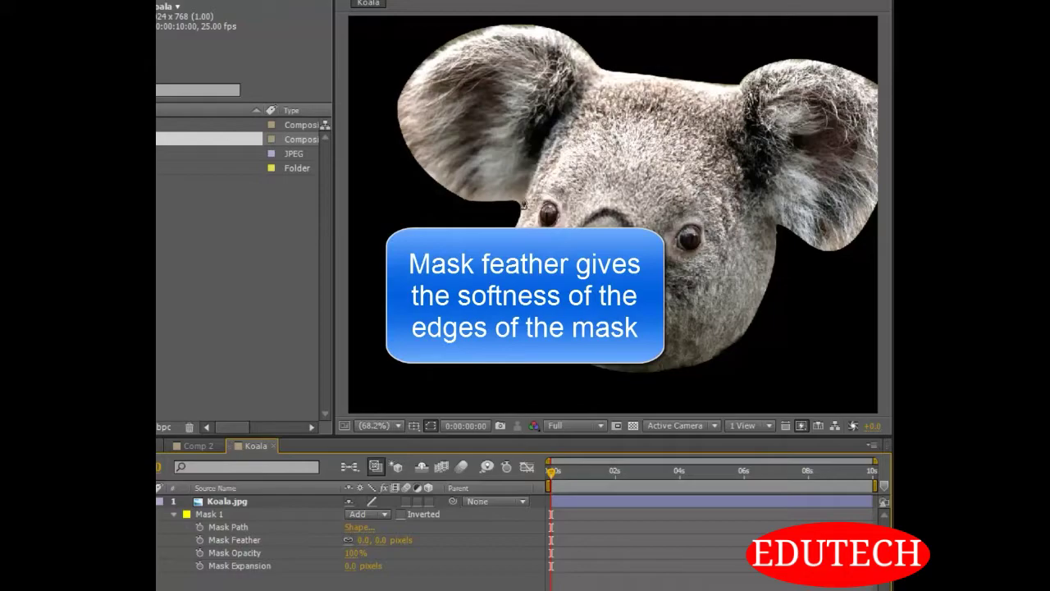
# Examine the mask's edge up close beside the koala's image-left eye, and fit the whole composition back in view
pyautogui.scroll(2, 524, 203)
pyautogui.moveTo(451, 222); pyautogui.dragTo(688, 201)
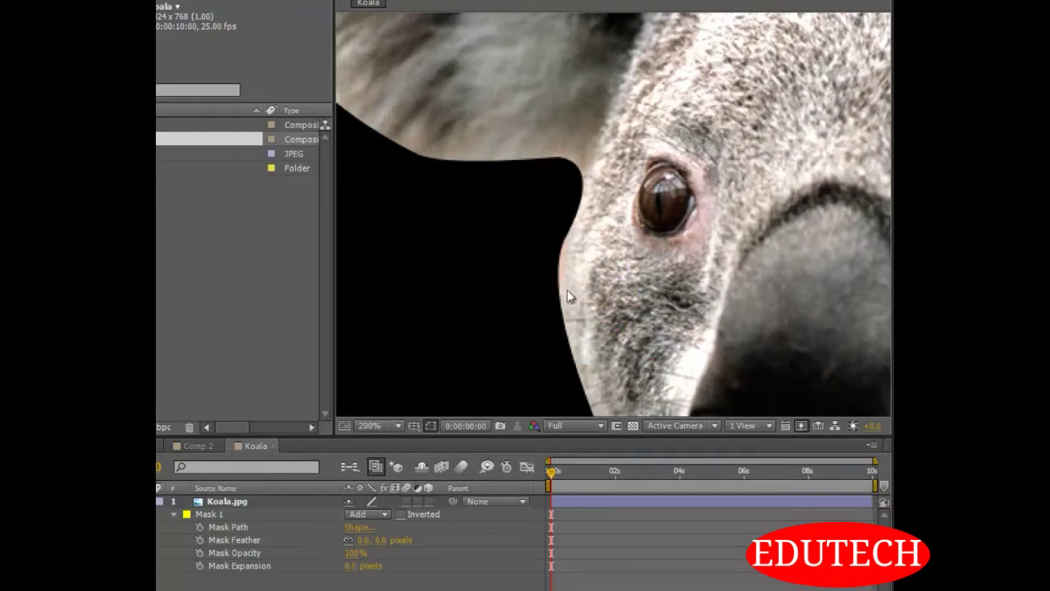
pyautogui.scroll(-1, 592, 182)
pyautogui.scroll(-1, 592, 176)
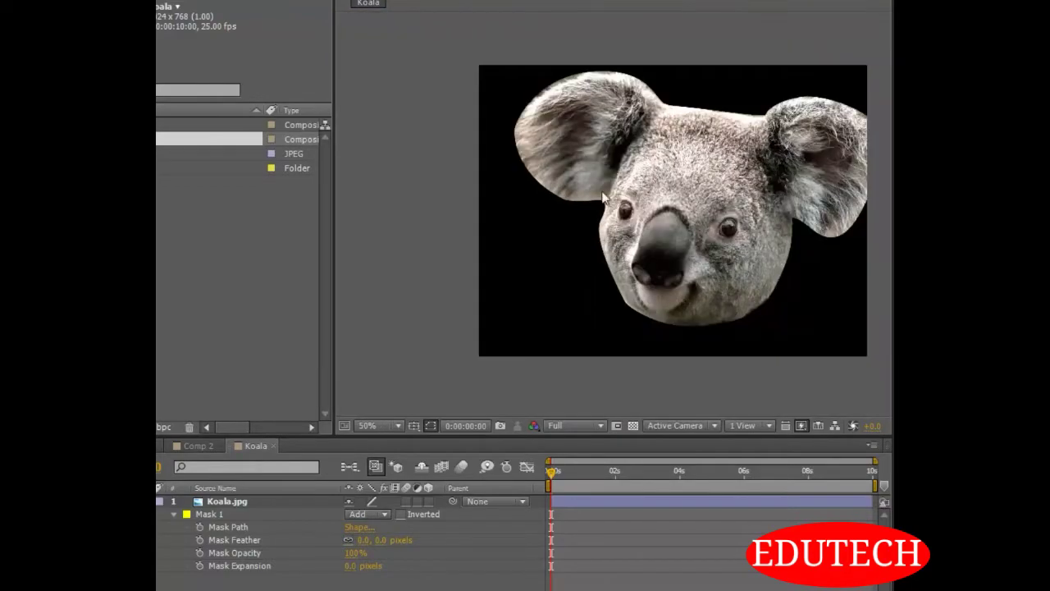
pyautogui.moveTo(671, 206); pyautogui.dragTo(593, 218)
pyautogui.click(371, 425)
pyautogui.click(426, 153)
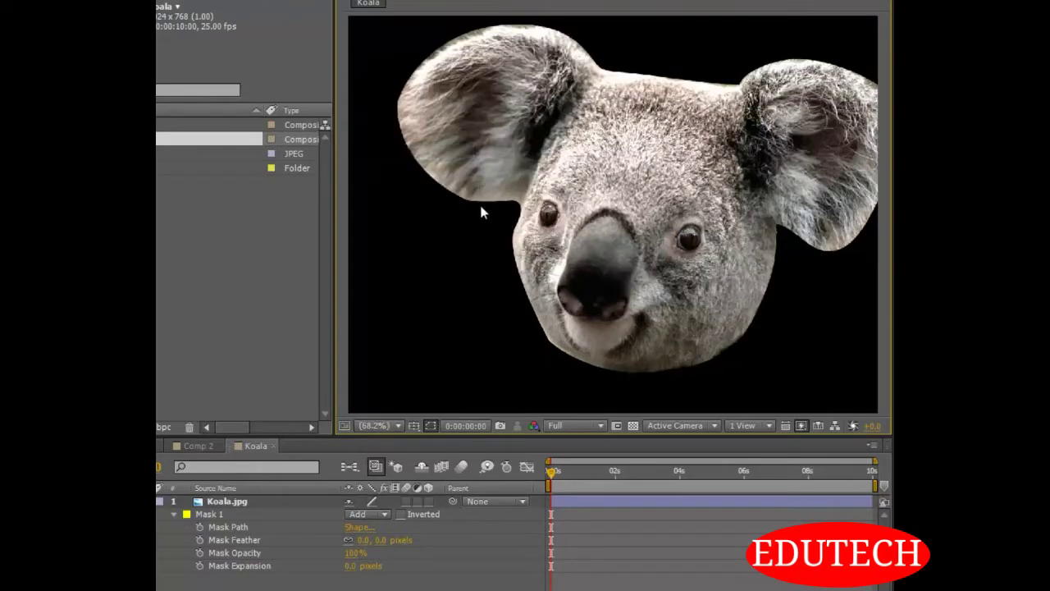
pyautogui.moveTo(756, 233); pyautogui.dragTo(694, 236)
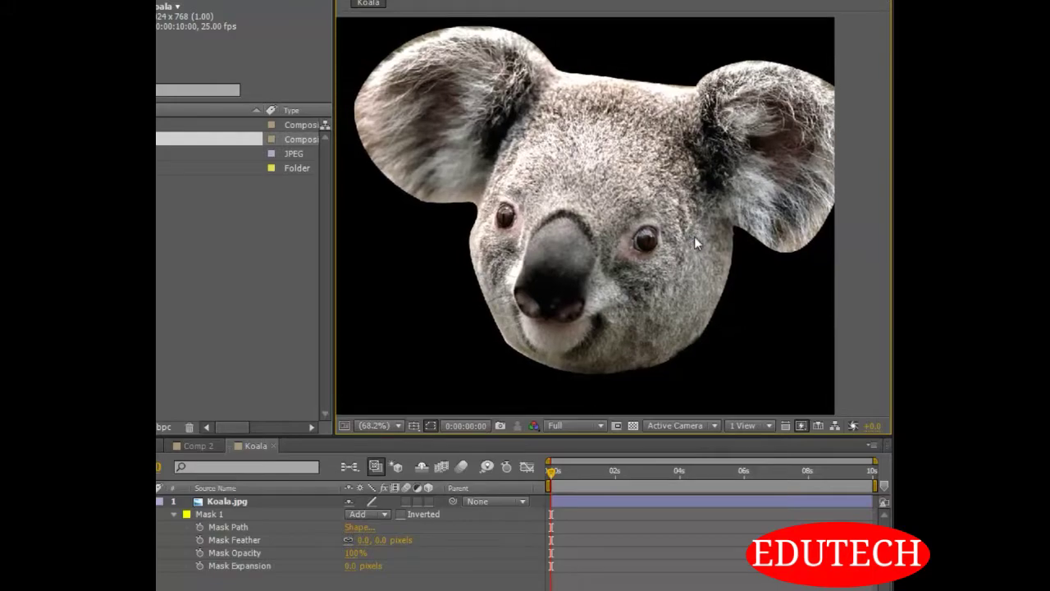
pyautogui.click(379, 425)
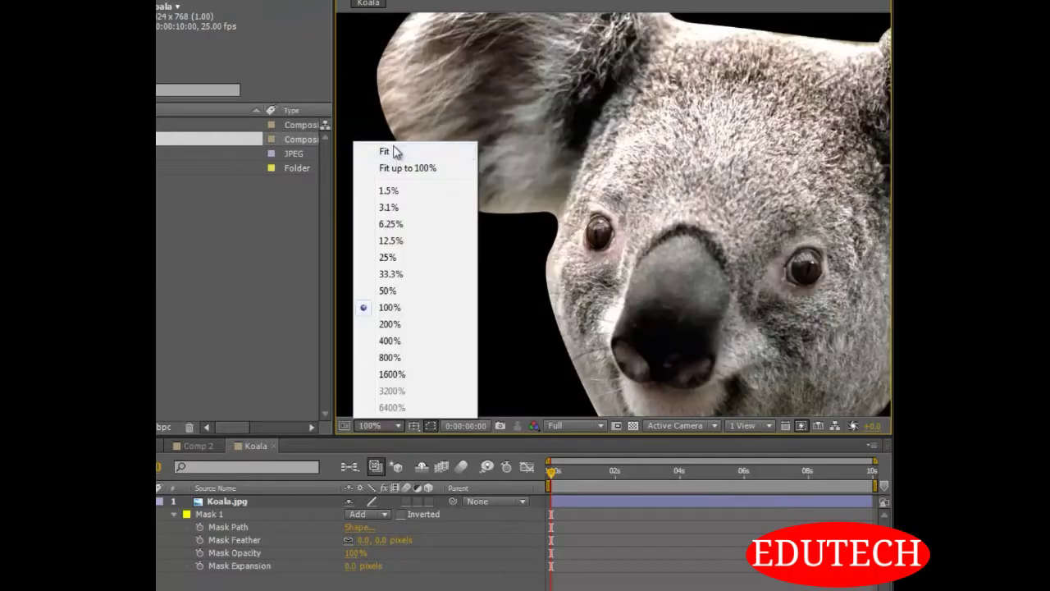
pyautogui.click(385, 152)
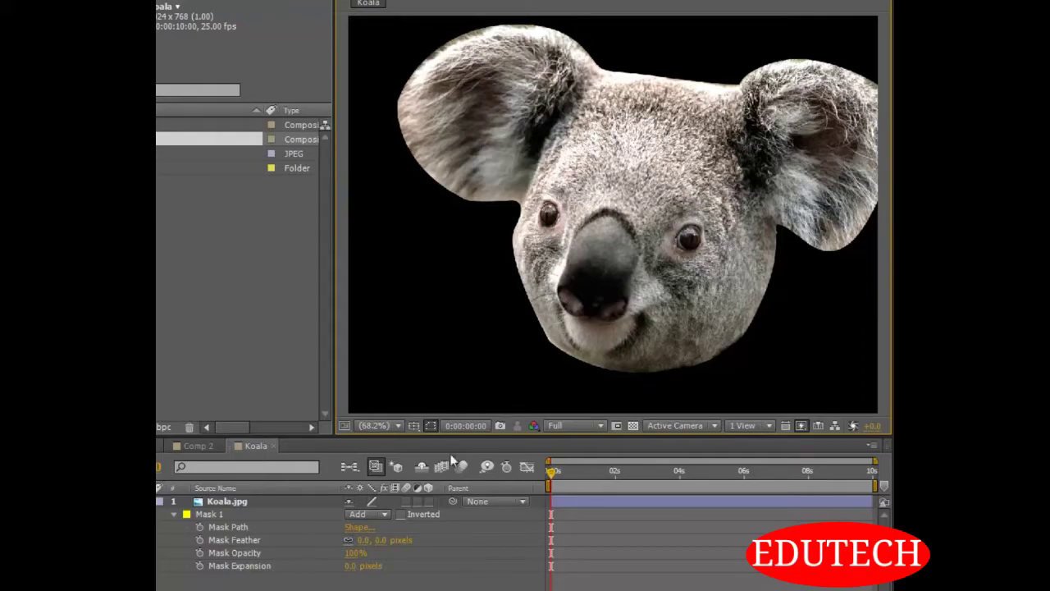
# Try Mask Feather values of 40 and 10 pixels on Mask 1, and reset the feather to 0
pyautogui.moveTo(380, 540); pyautogui.dragTo(415, 540)
pyautogui.click(389, 540)
pyautogui.write('40')
pyautogui.press('Return')
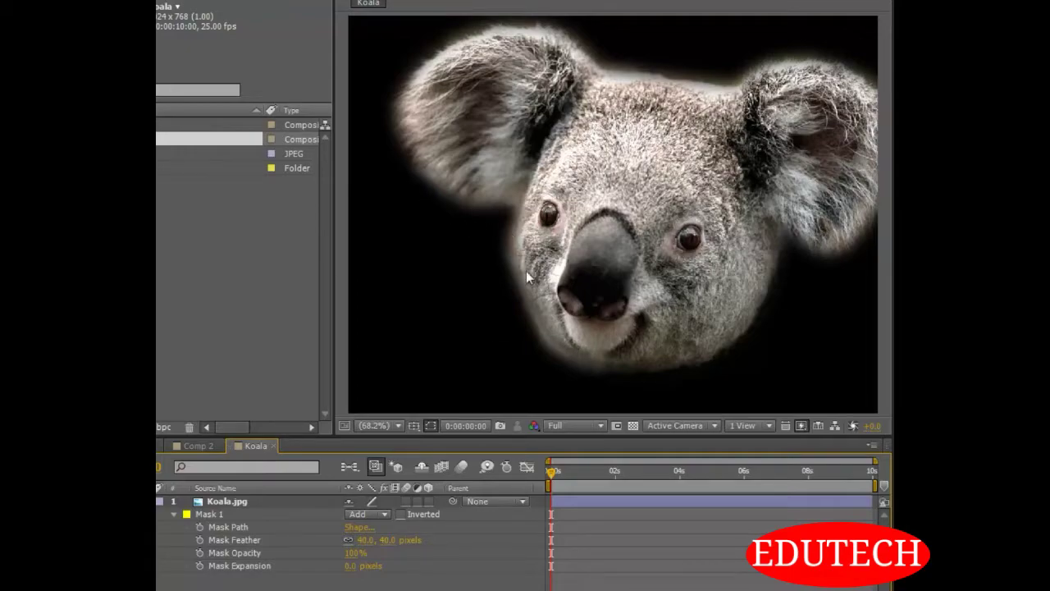
pyautogui.click(387, 540)
pyautogui.write('10')
pyautogui.press('Return')
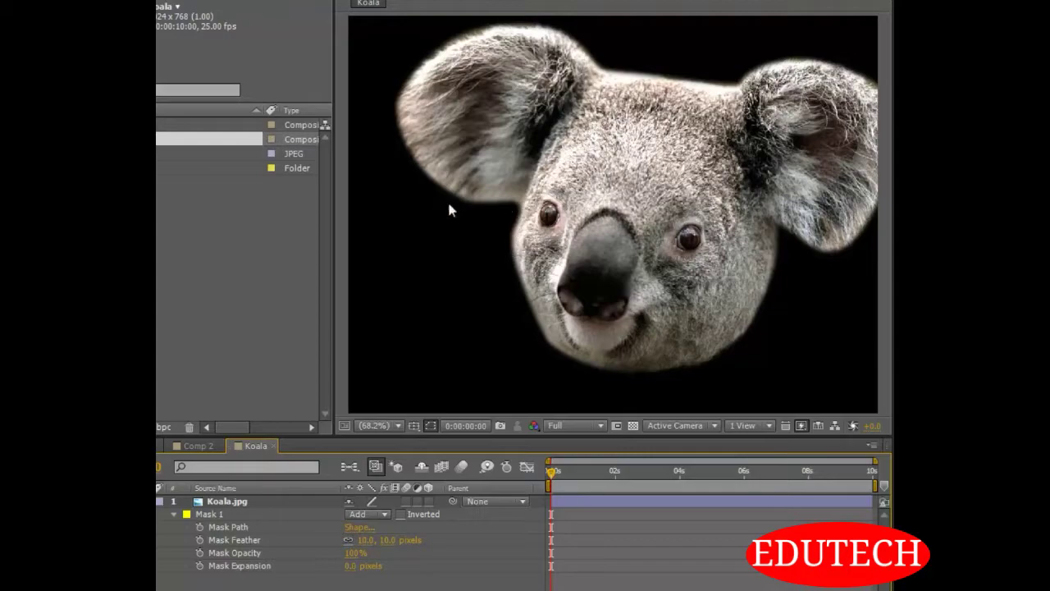
pyautogui.click(392, 540)
pyautogui.write('0')
pyautogui.press('Return')
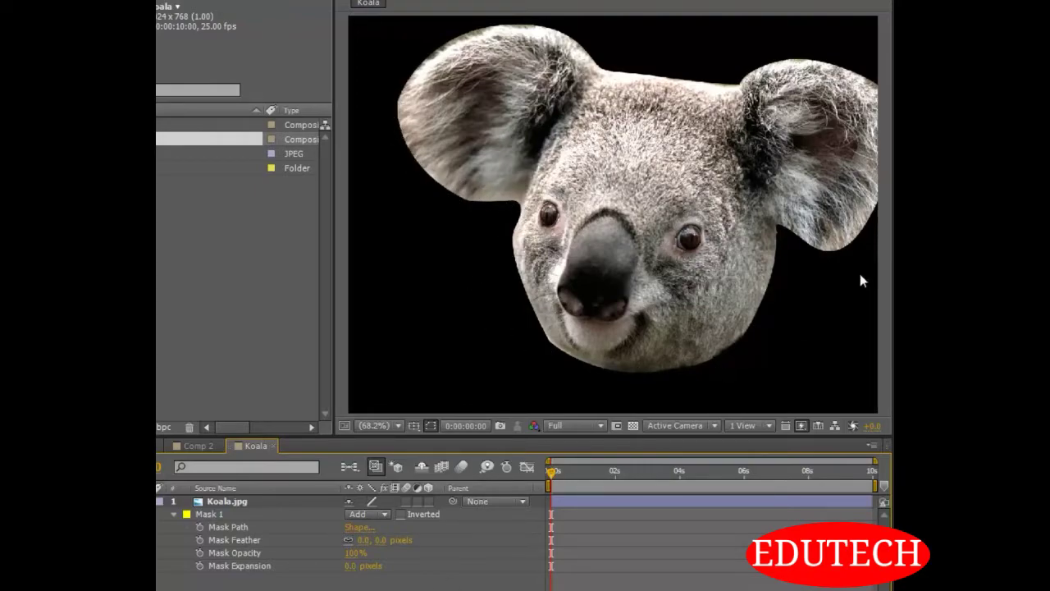
# Set the Mask Feather of Mask 1 to 10 pixels, and raise it to 20 pixels
pyautogui.click(379, 539)
pyautogui.write('10')
pyautogui.press('Return')
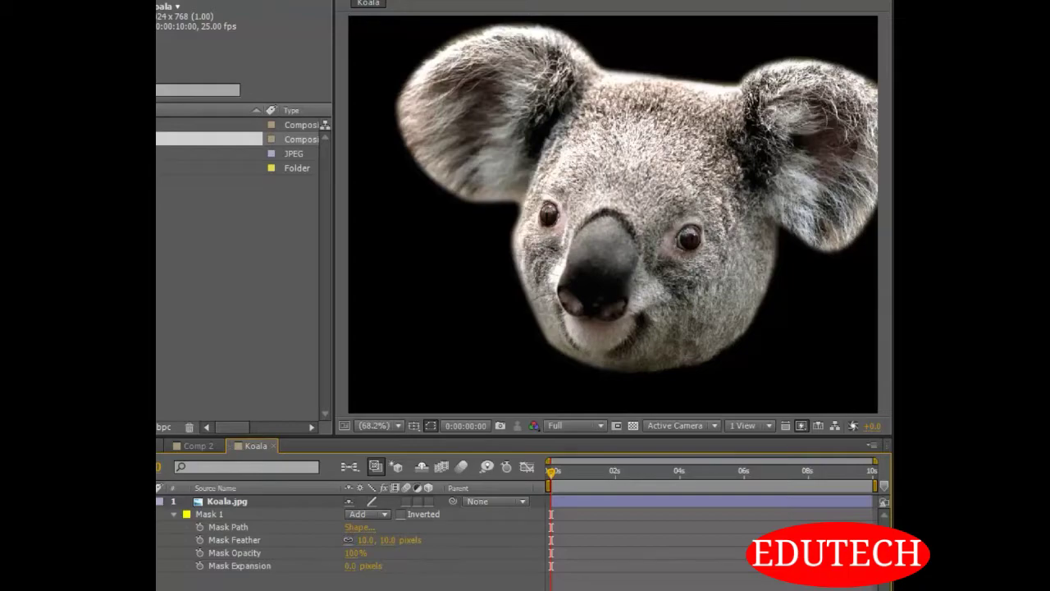
pyautogui.click(388, 541)
pyautogui.write('20')
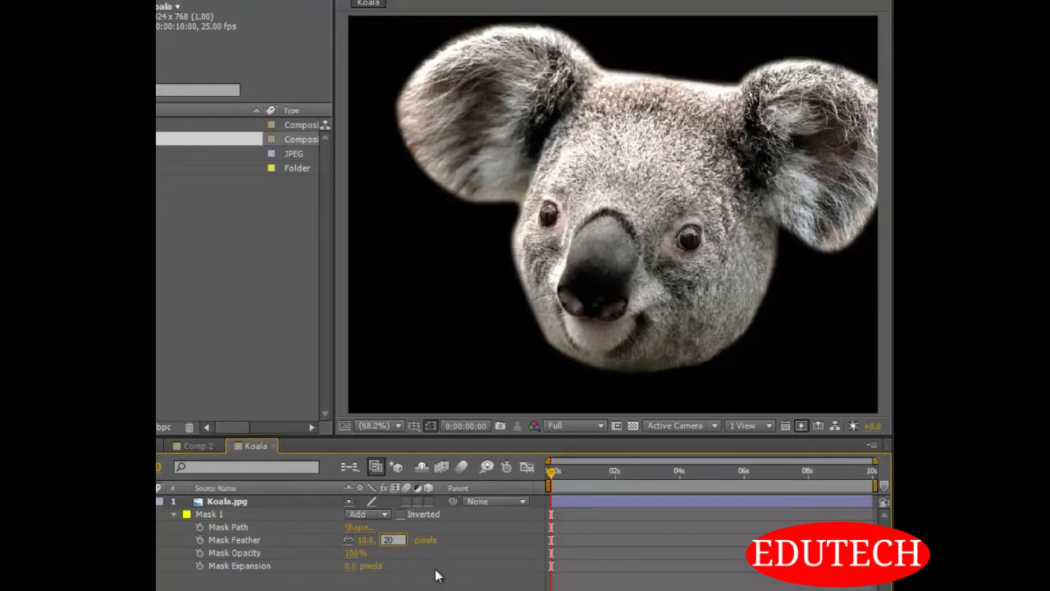
pyautogui.press('Return')
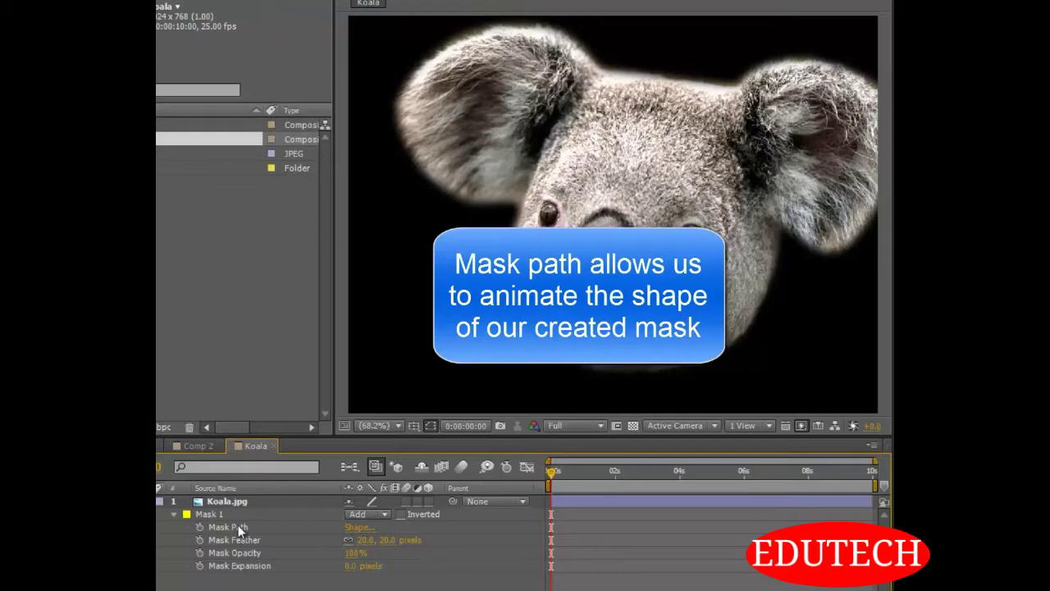
# Show the path points of Mask 1, deselect them, and set the mask's mode to Subtract
pyautogui.click(218, 511)
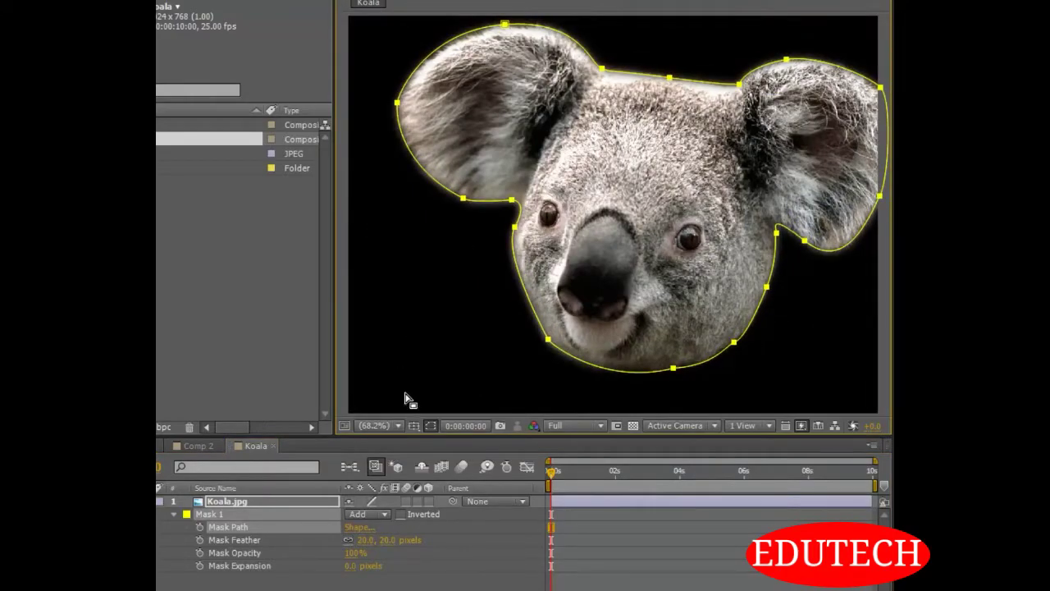
pyautogui.click(459, 582)
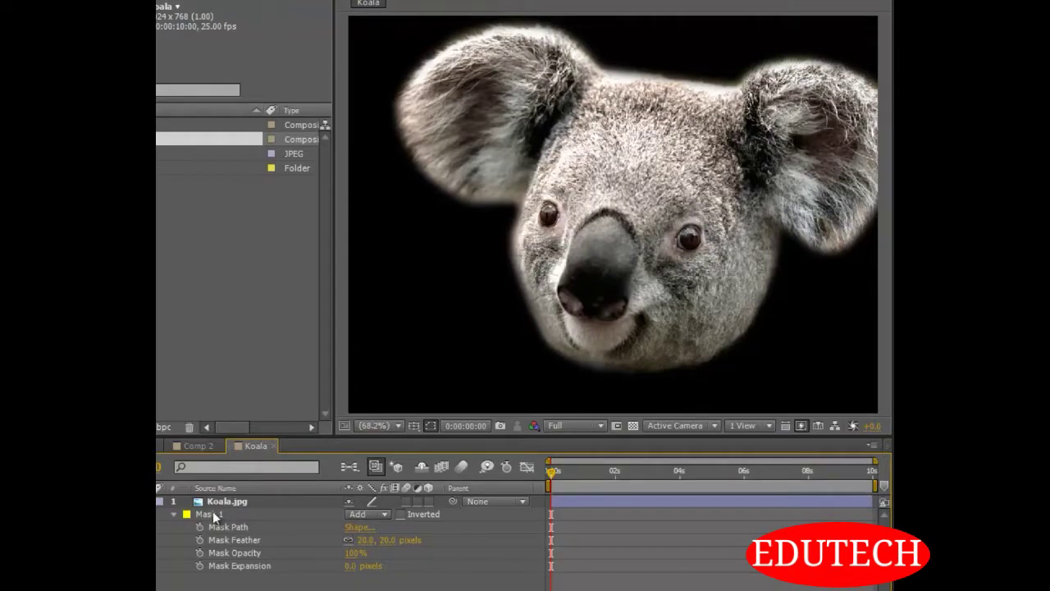
pyautogui.click(380, 516)
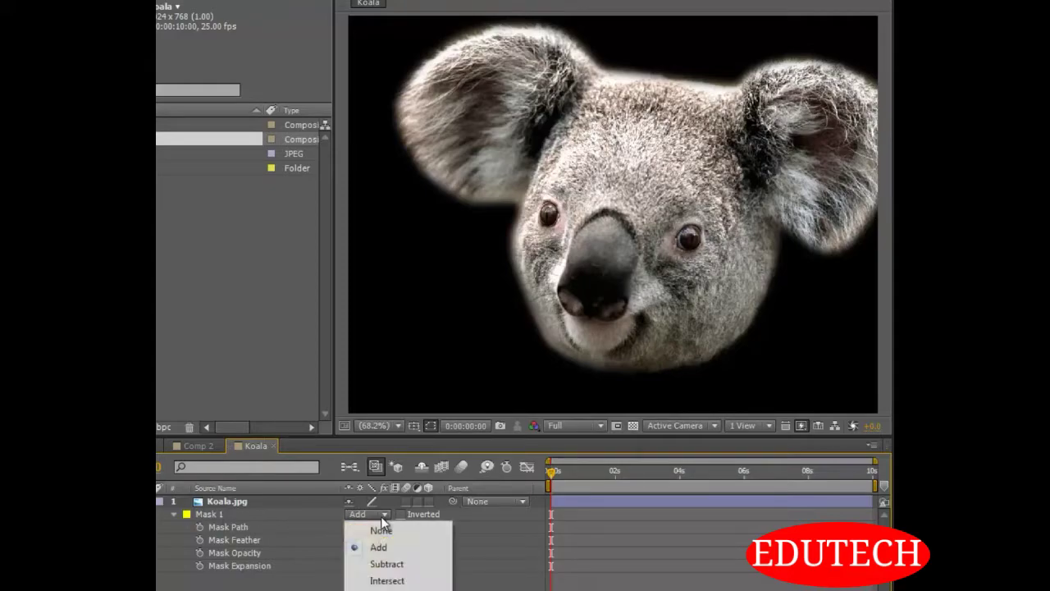
pyautogui.click(401, 565)
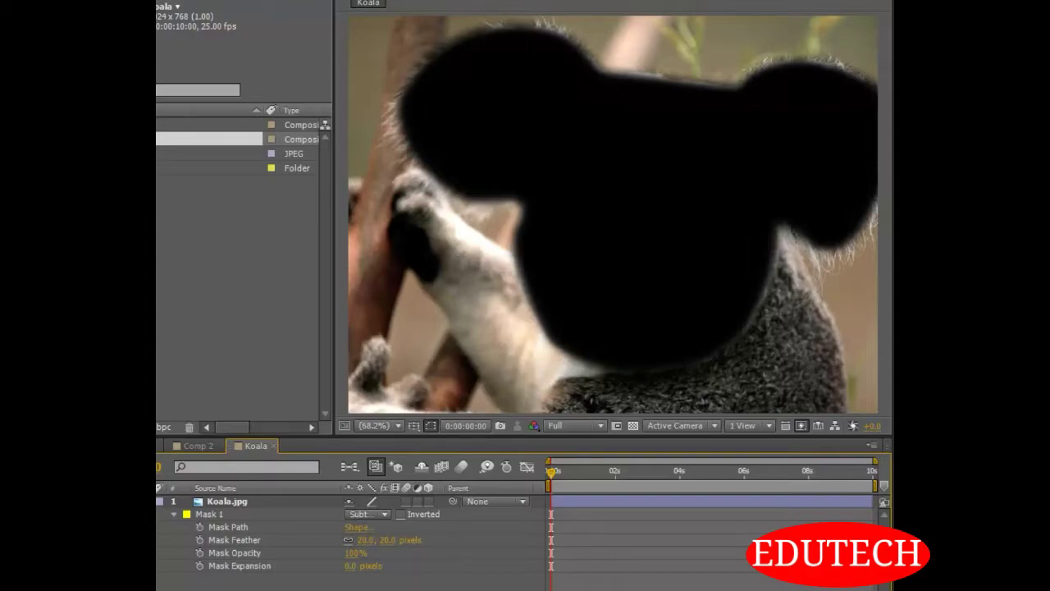
pyautogui.click(374, 516)
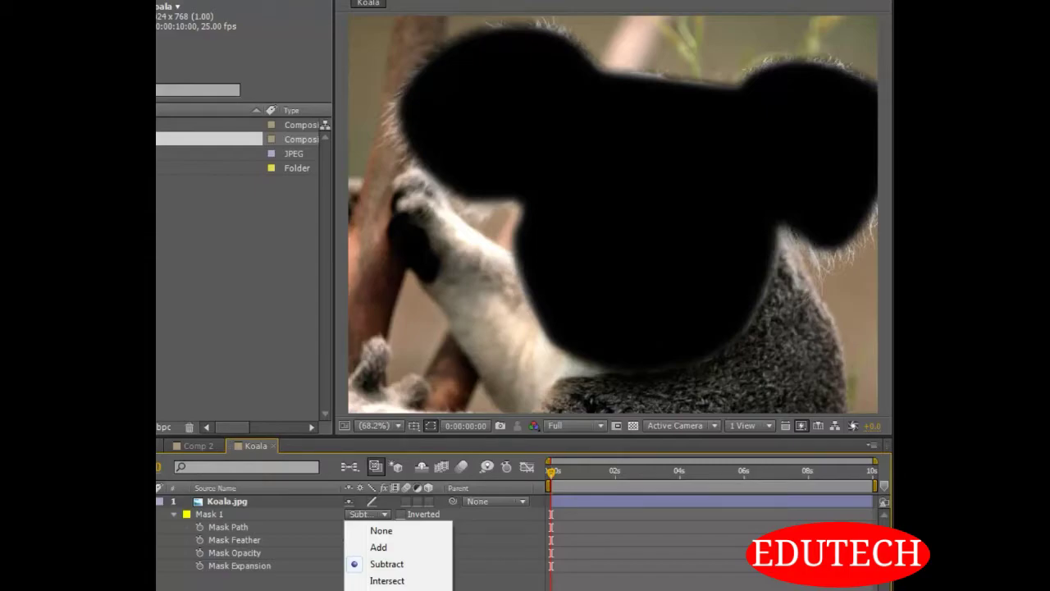
pyautogui.click(394, 561)
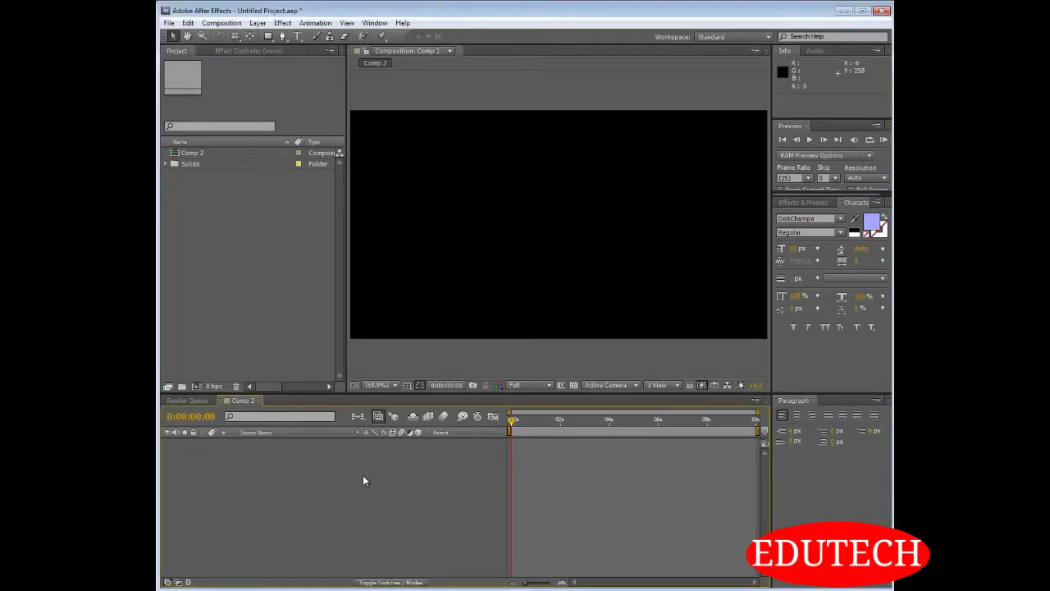
# Add a comp-sized red solid to Comp 2 and a blue solid of the same size above it
pyautogui.hotkey('ctrl', 'y')
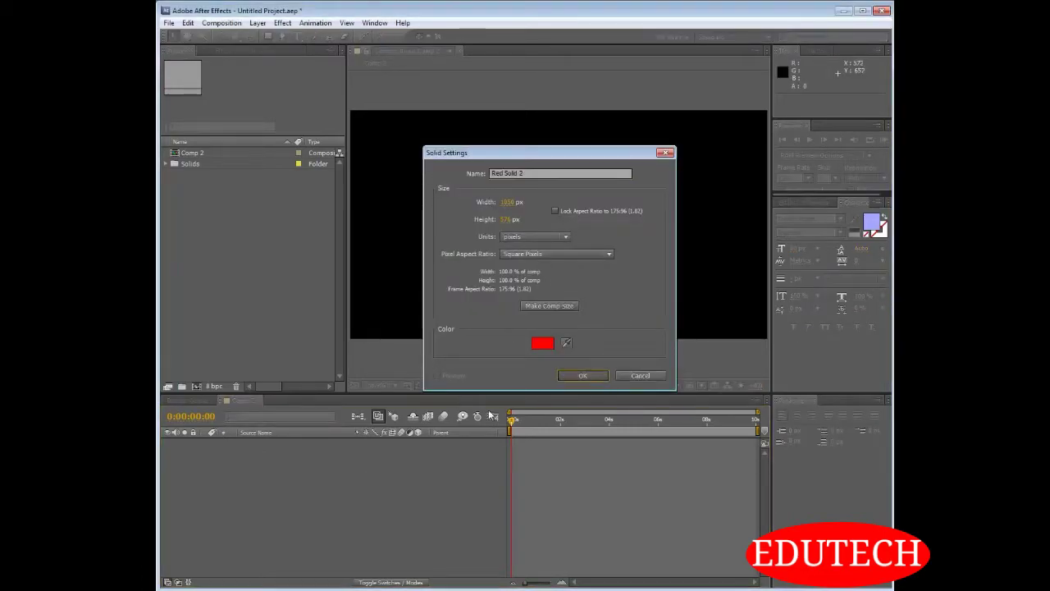
pyautogui.click(583, 376)
pyautogui.hotkey('ctrl', 'shift', 'y')
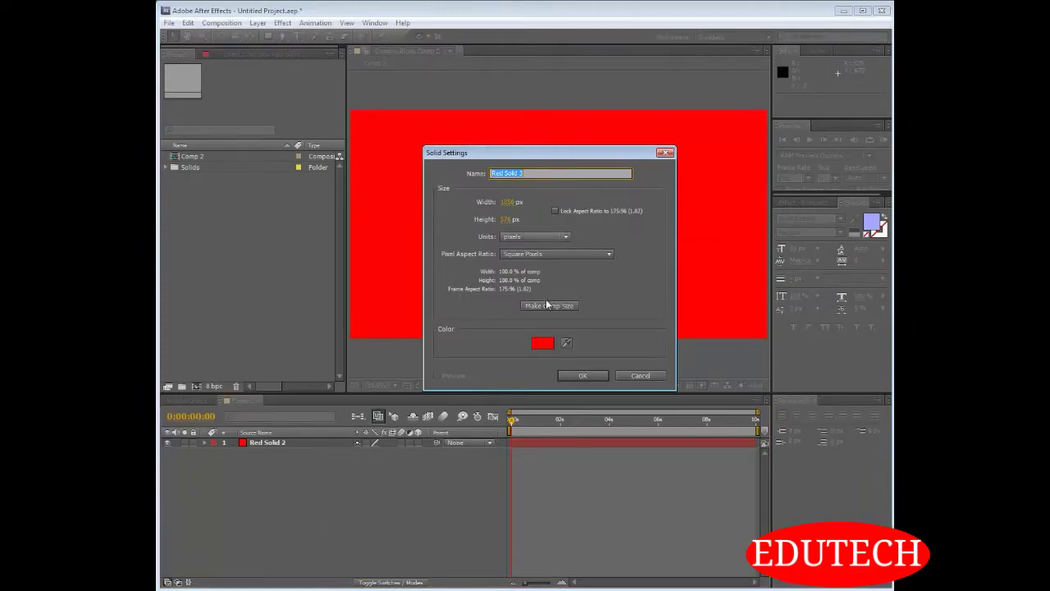
pyautogui.click(544, 342)
pyautogui.click(595, 337)
pyautogui.click(685, 280)
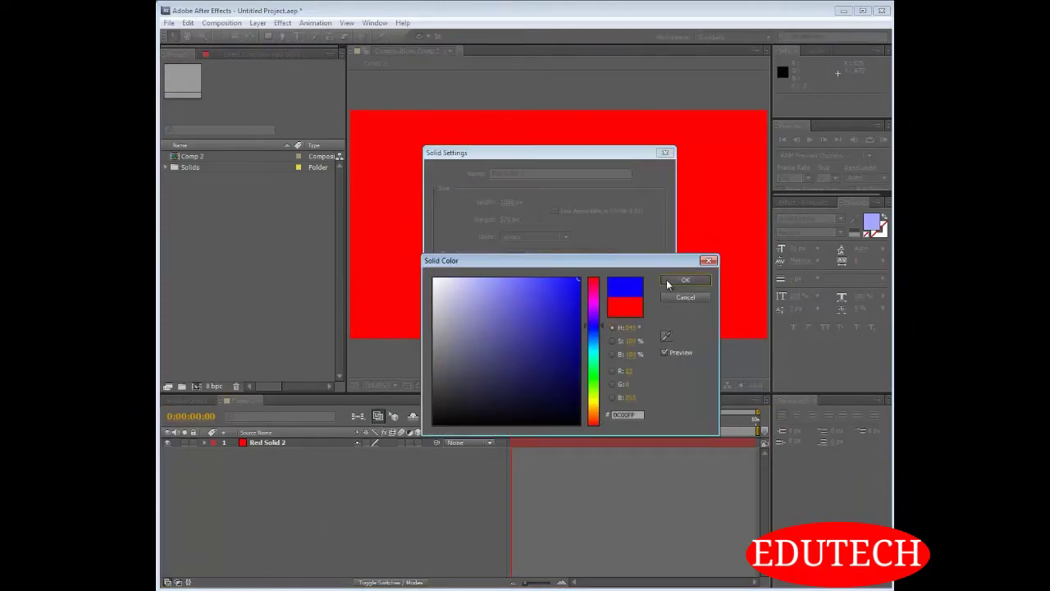
pyautogui.click(577, 375)
pyautogui.click(394, 500)
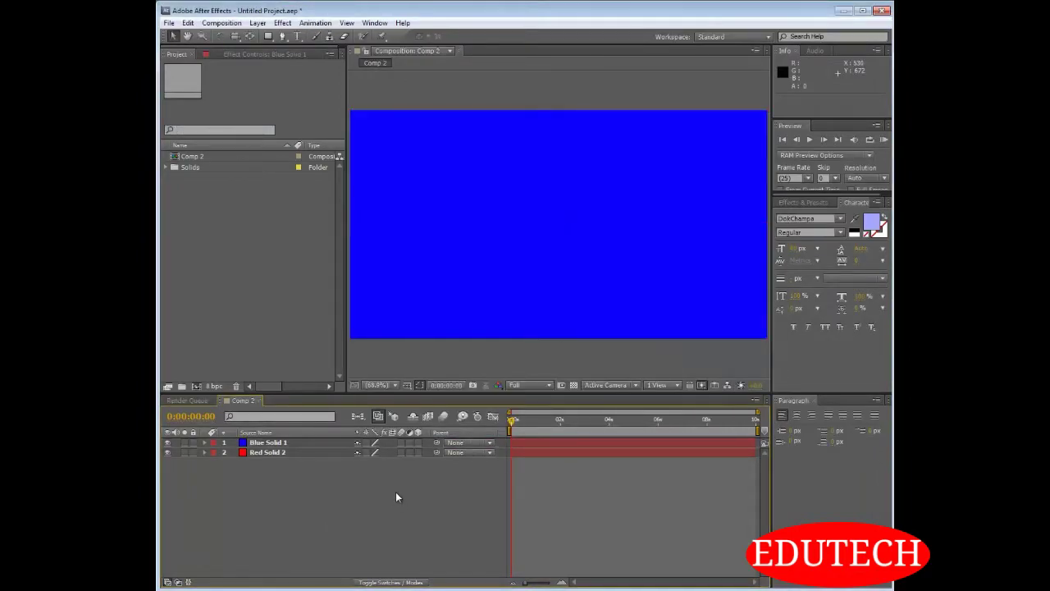
# Add a comp-sized green solid above the blue solid in Comp 2
pyautogui.hotkey('ctrl', 'y')
pyautogui.click(543, 343)
pyautogui.click(594, 378)
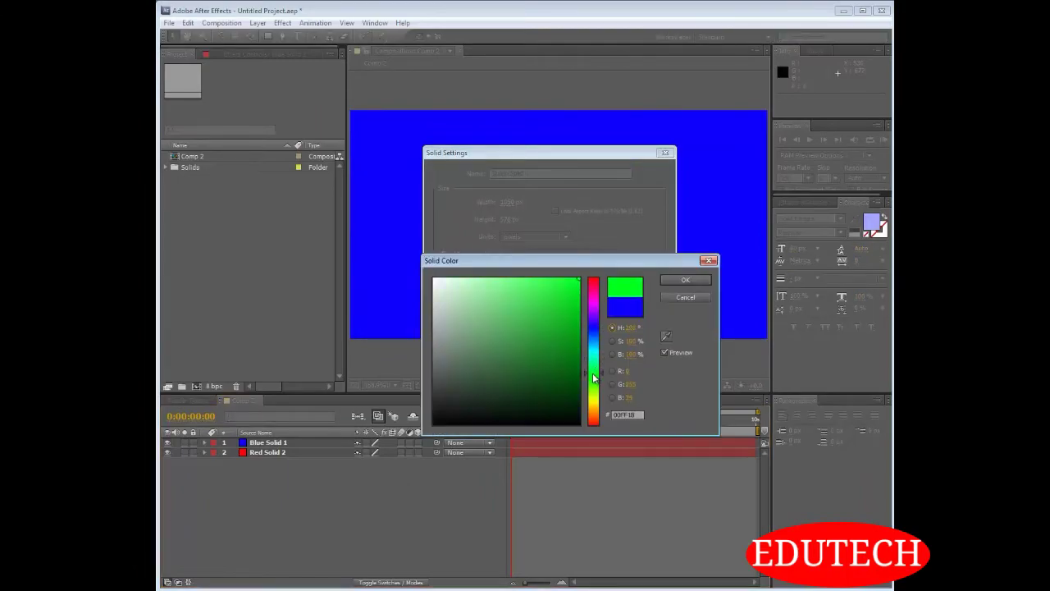
pyautogui.click(685, 279)
pyautogui.click(575, 374)
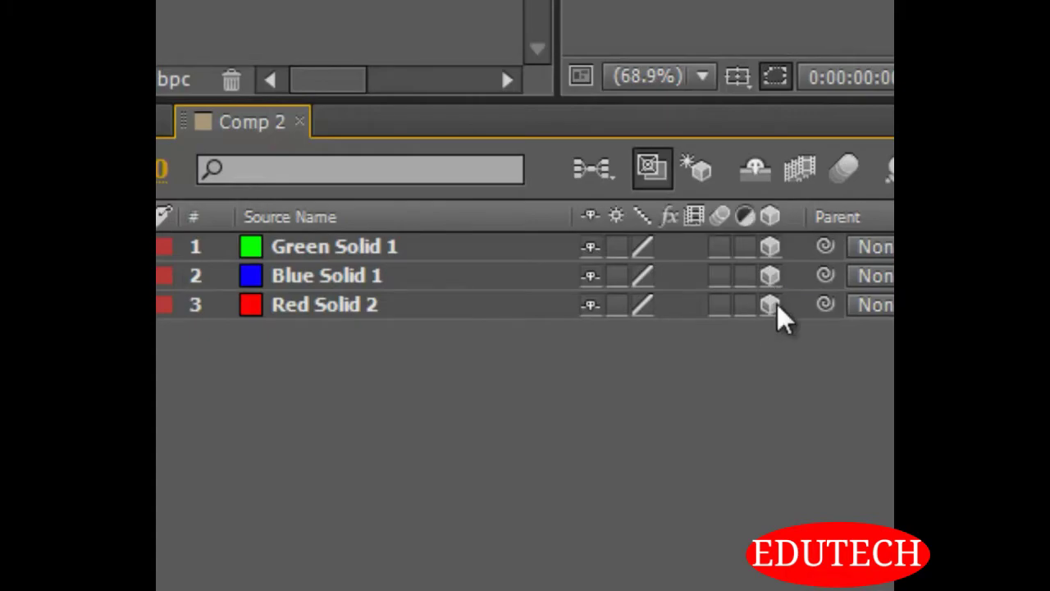
# Select the green solid and examine its 3D axis arrows up close in the composition view
pyautogui.click(362, 238)
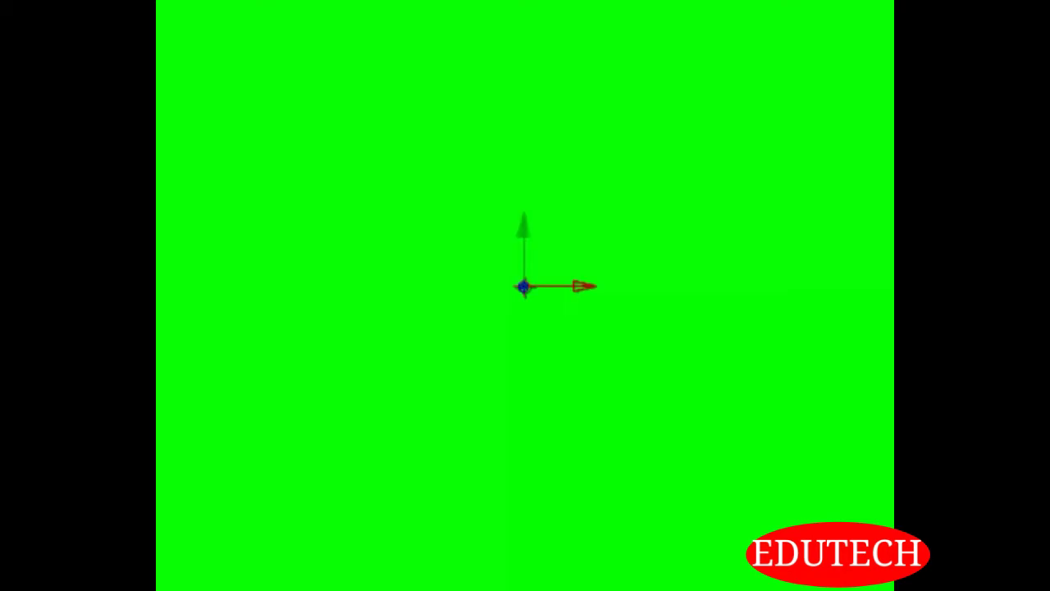
pyautogui.scroll(3, 530, 258)
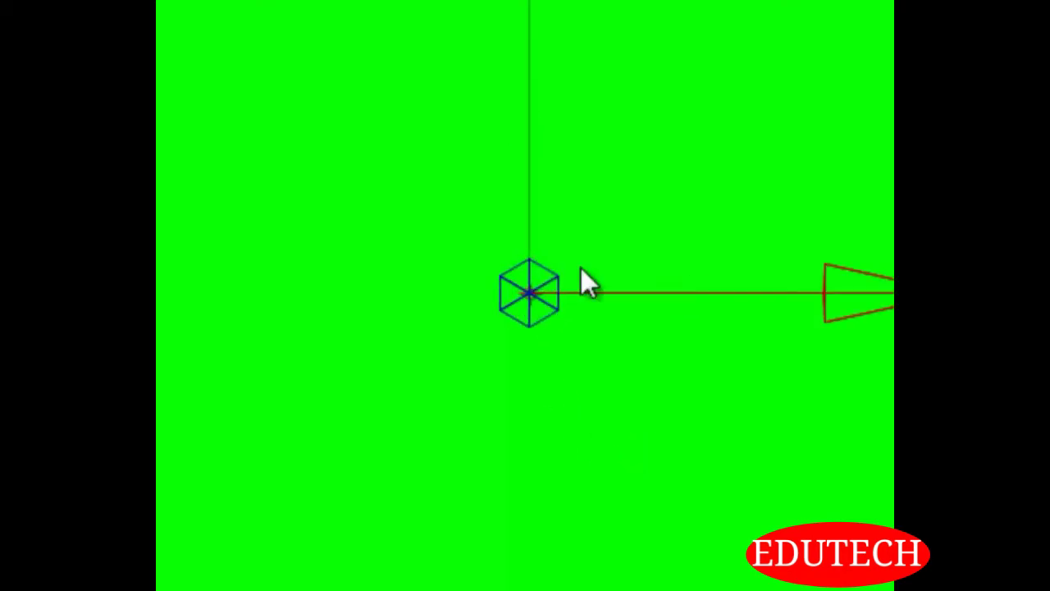
pyautogui.moveTo(671, 110); pyautogui.dragTo(549, 237)
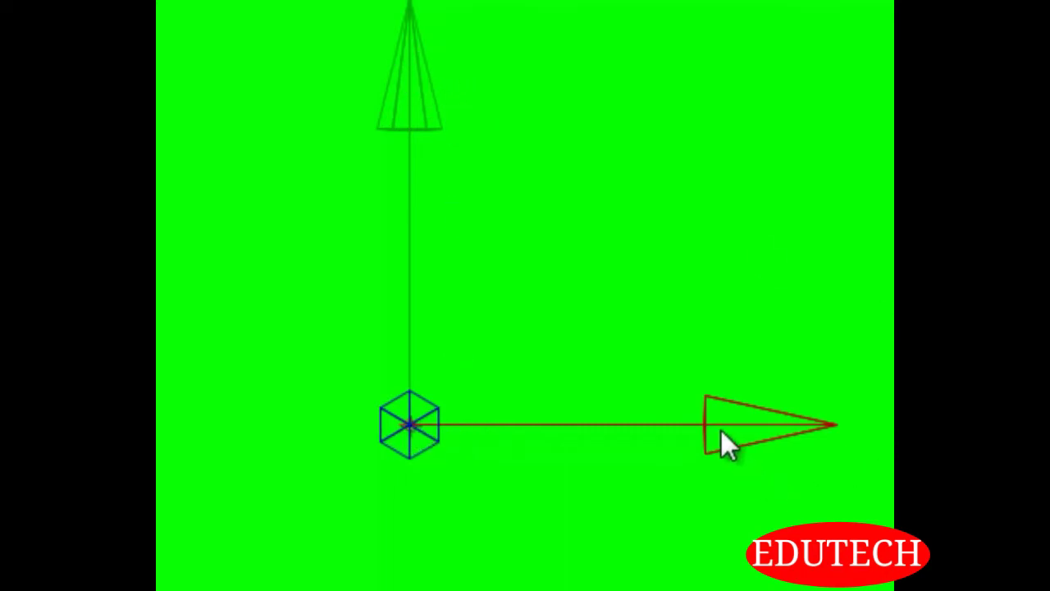
pyautogui.scroll(-5, 559, 341)
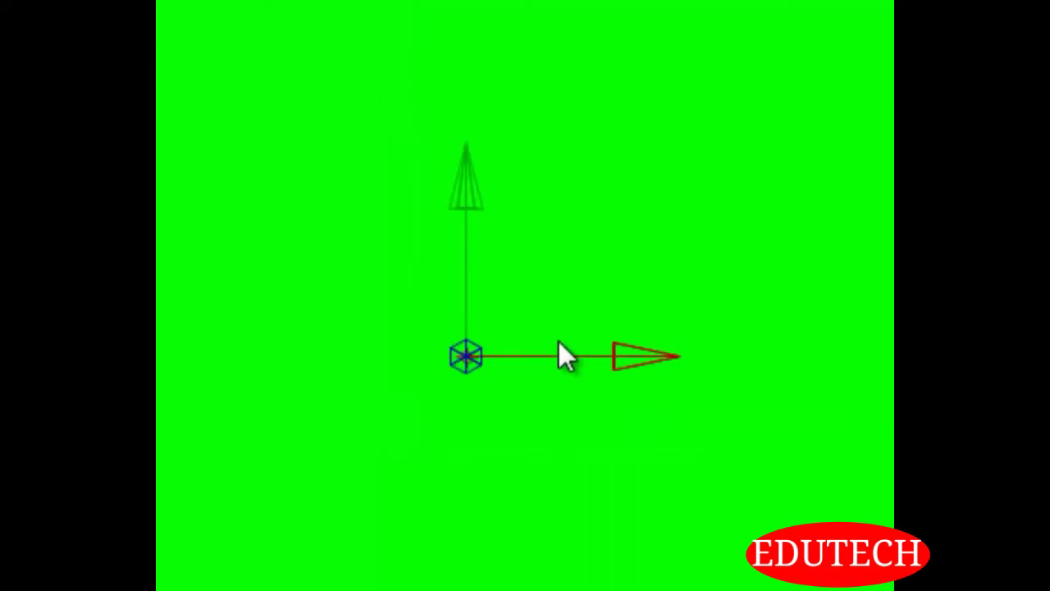
pyautogui.scroll(-3, 533, 328)
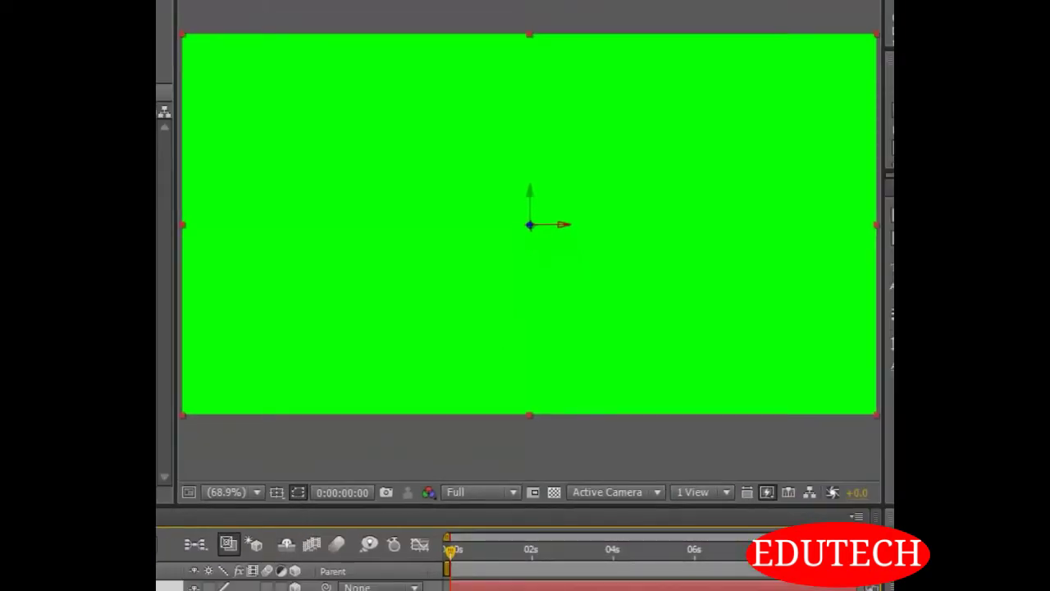
# Try rotating the green solid as a 2D layer, reset the rotation, and make it a 3D layer again
pyautogui.click(295, 587)
pyautogui.hotkey('ctrl', 'shift', 'a')
pyautogui.moveTo(213, 589); pyautogui.dragTo(330, 590)
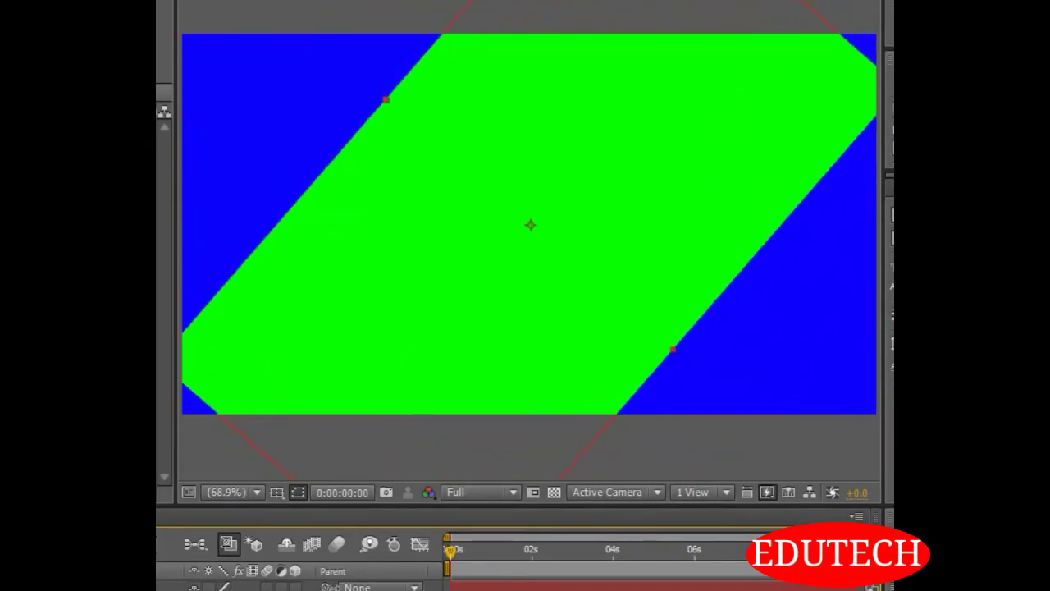
pyautogui.click(169, 587)
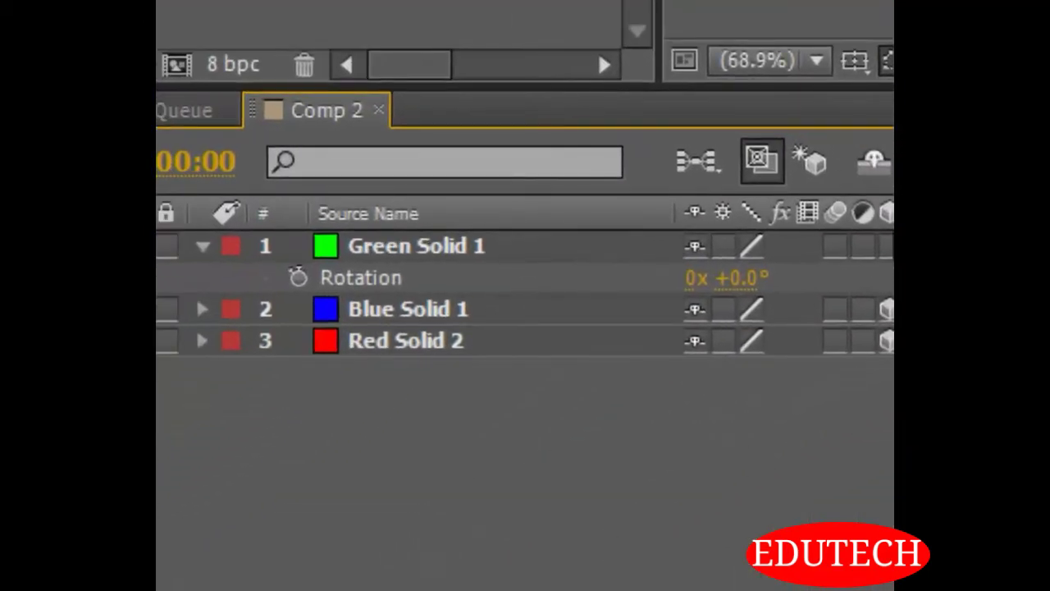
pyautogui.click(887, 246)
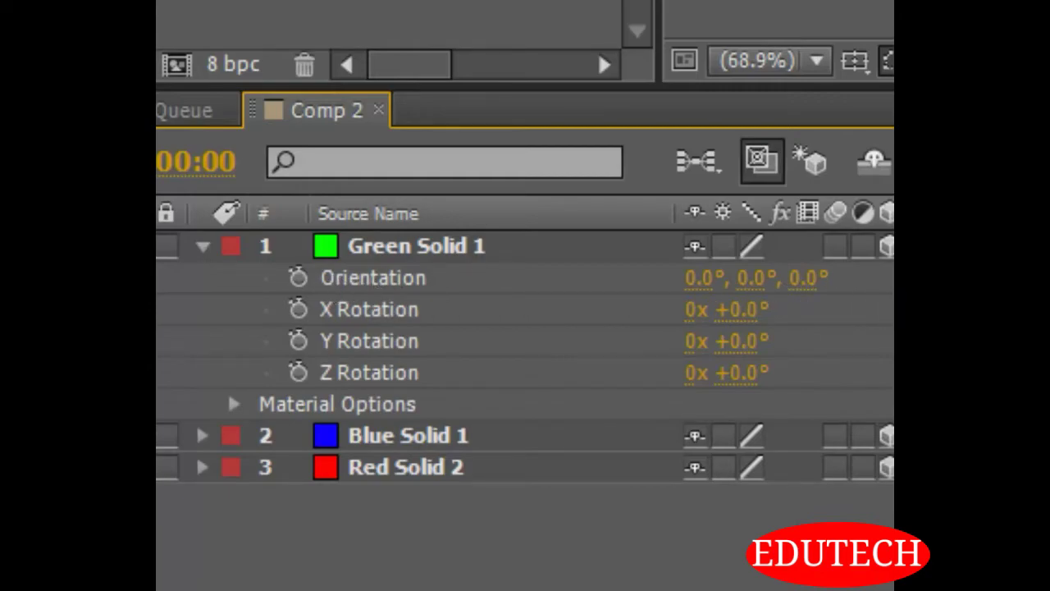
# Set the green solid's X Rotation to 90° and collapse its properties
pyautogui.click(425, 249)
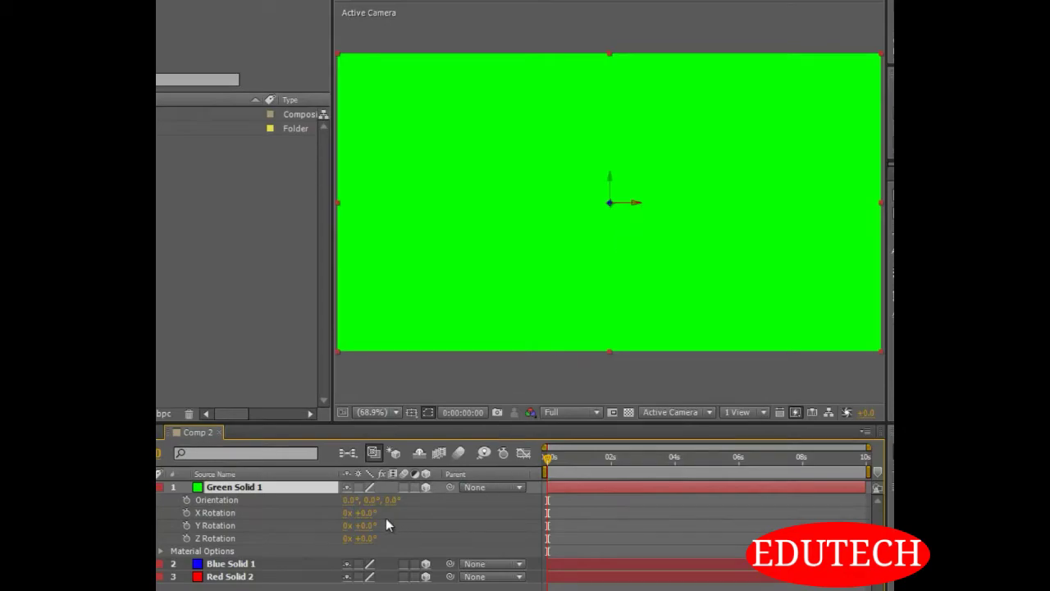
pyautogui.moveTo(369, 513); pyautogui.dragTo(425, 512)
pyautogui.click(365, 512)
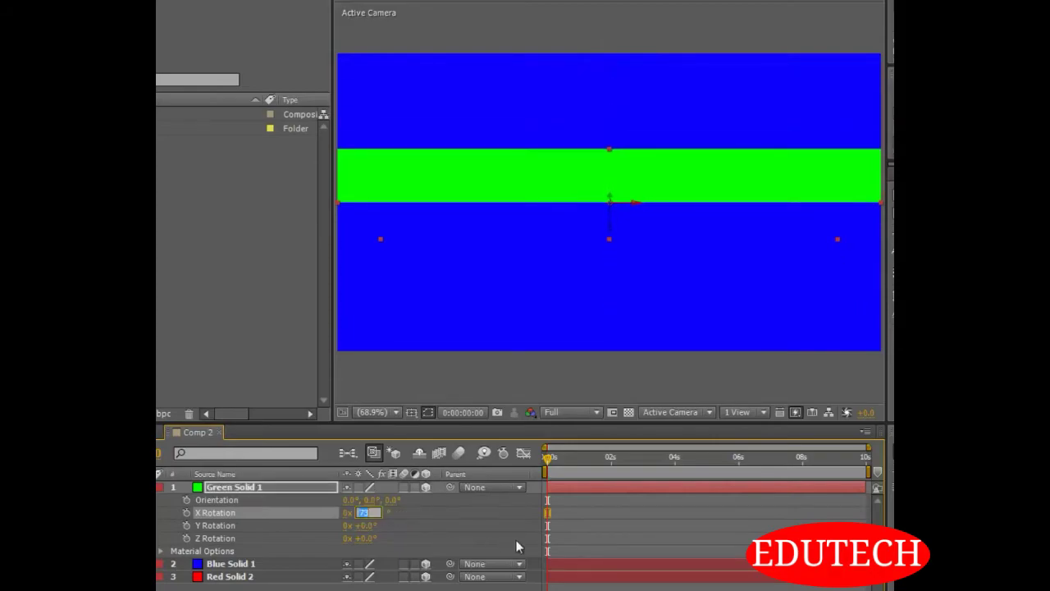
pyautogui.write('90')
pyautogui.press('Return')
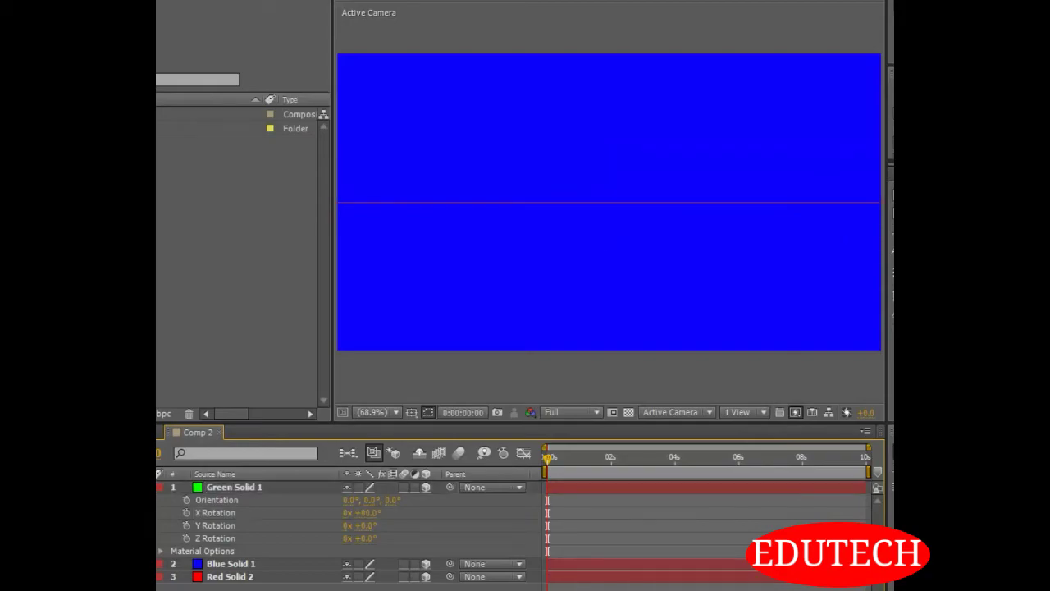
pyautogui.click(161, 487)
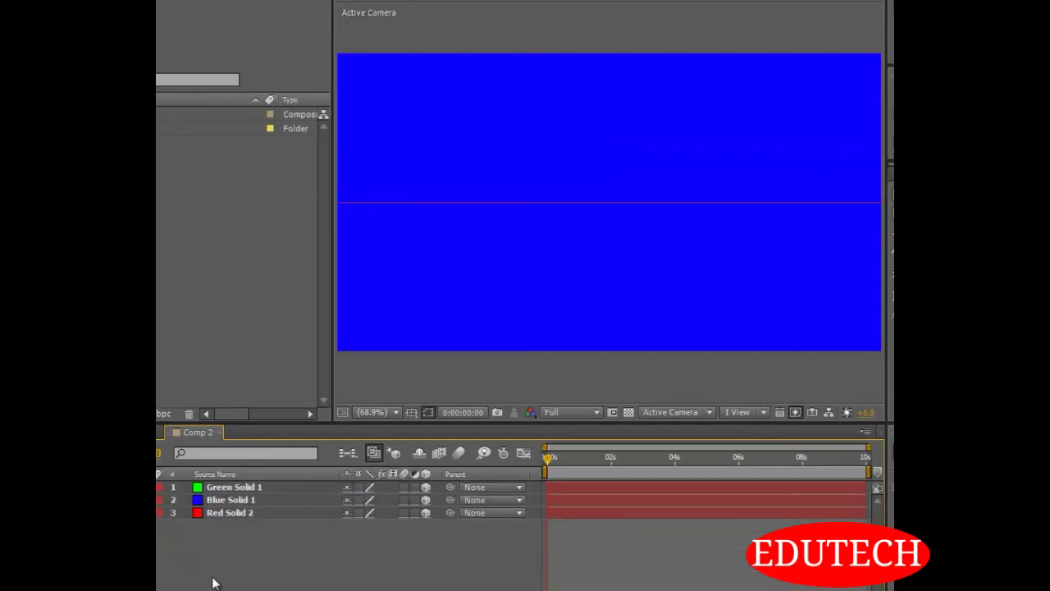
# Reveal the blue solid's rotation properties and set its Y Rotation to 90°
pyautogui.click(232, 502)
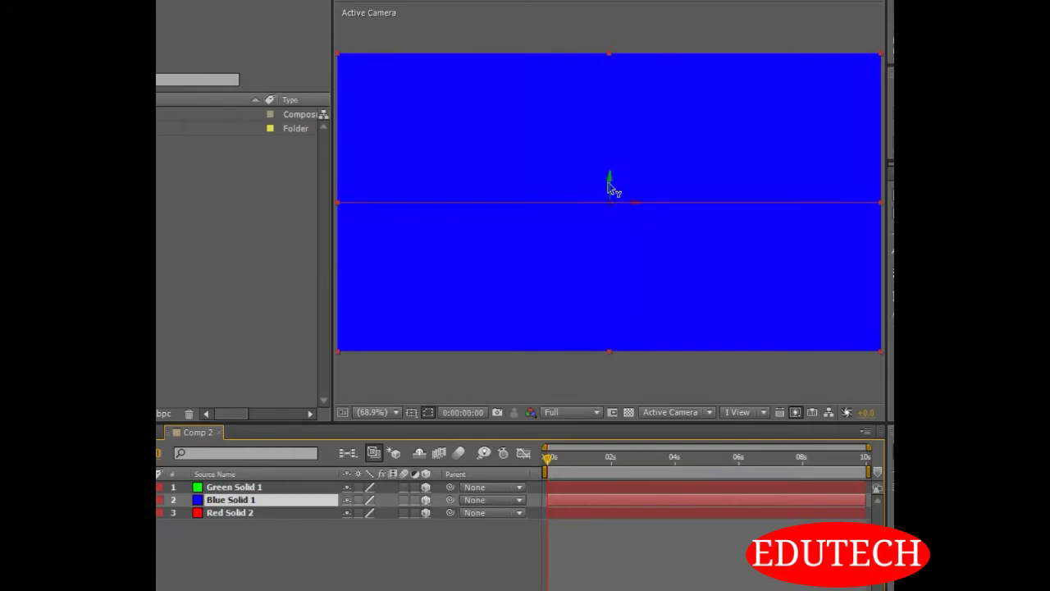
pyautogui.press('r')
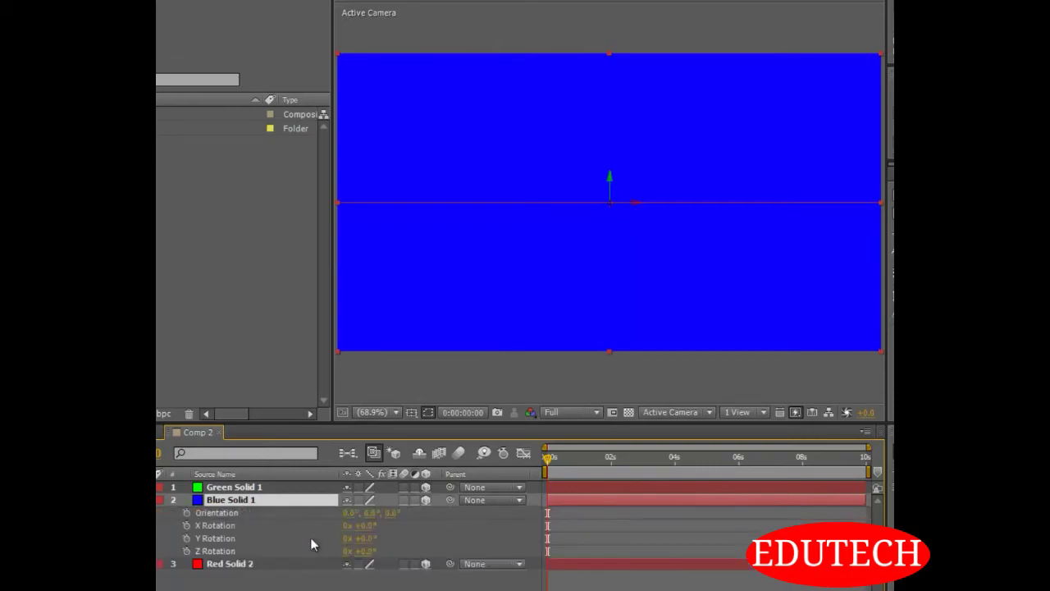
pyautogui.click(366, 539)
pyautogui.write('90')
pyautogui.press('Return')
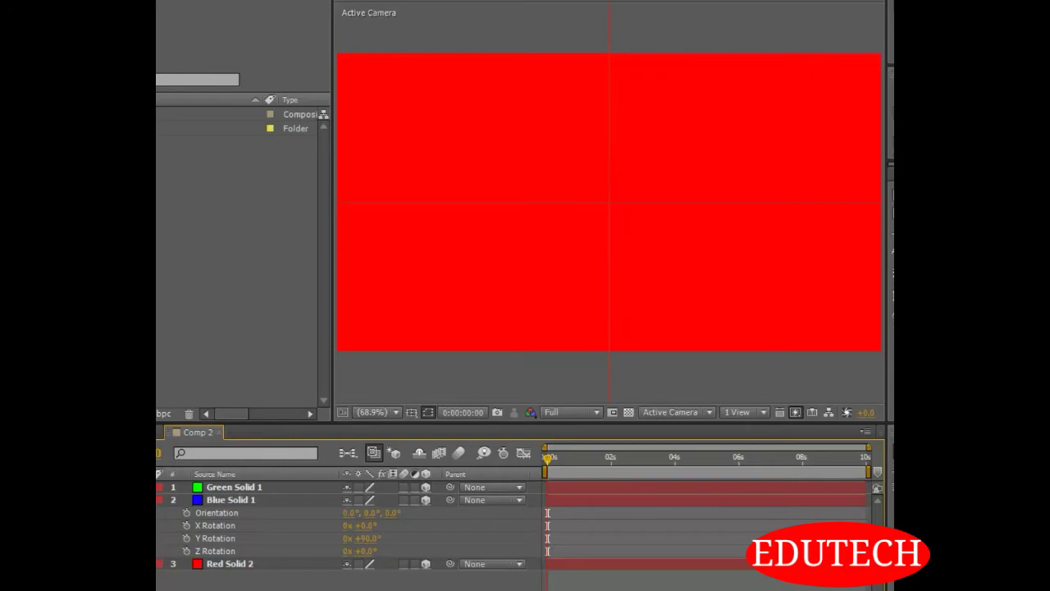
pyautogui.click(515, 272)
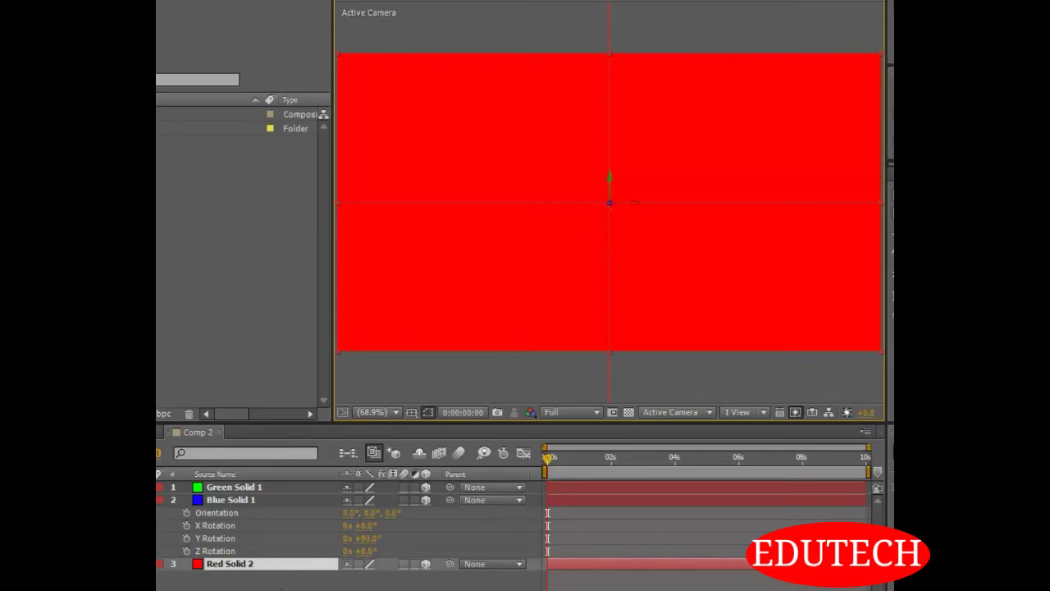
pyautogui.click(368, 551)
pyautogui.write('90')
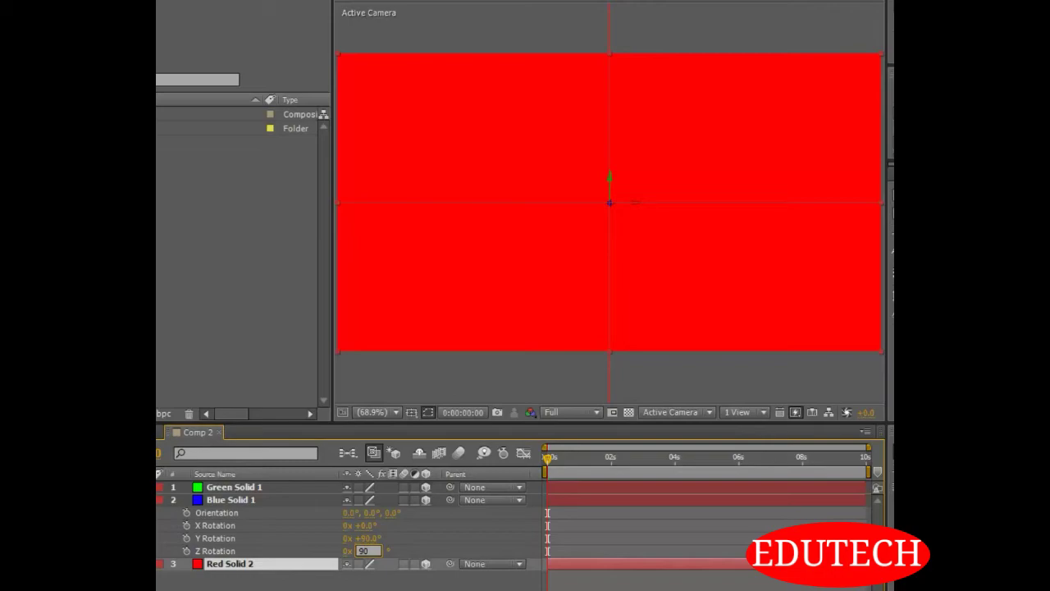
pyautogui.press('BackSpace')
pyautogui.press('BackSpace')
pyautogui.click(293, 586)
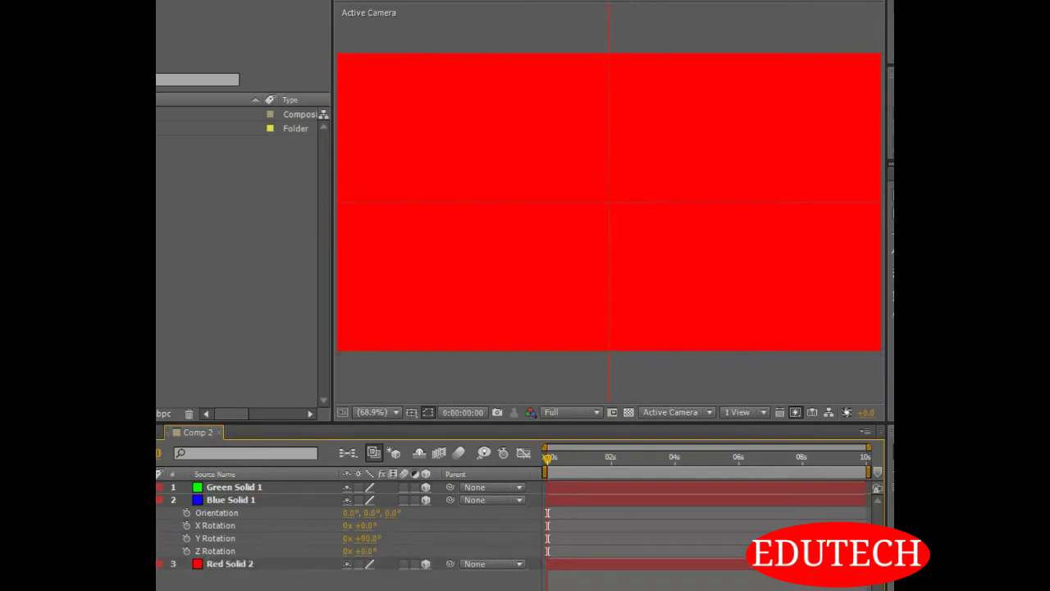
# Set the red solid's Z Rotation to 90° and collapse the red and blue solids' properties
pyautogui.click(270, 567)
pyautogui.press('r')
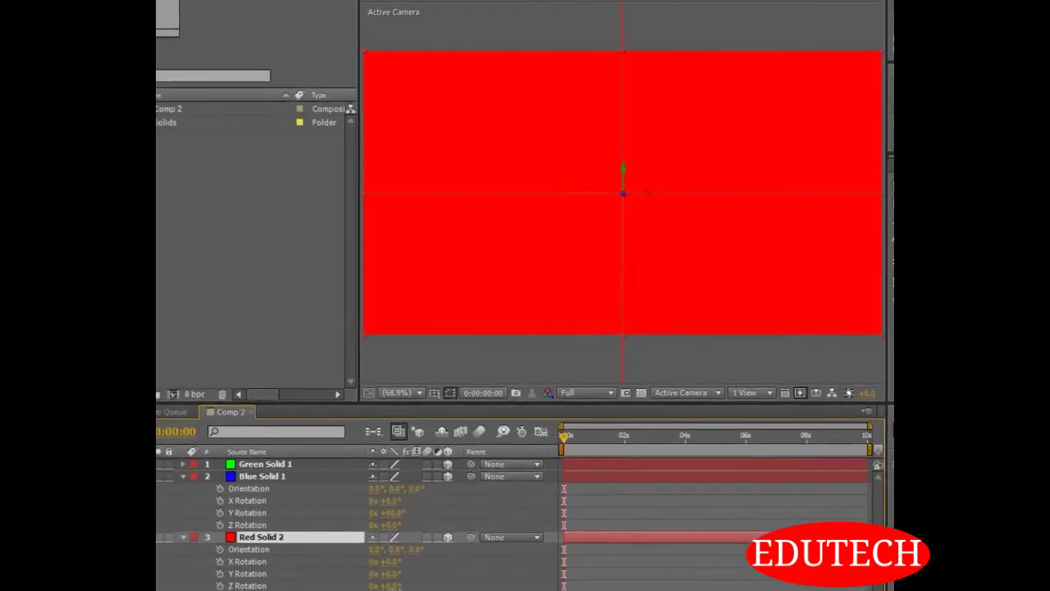
pyautogui.click(406, 568)
pyautogui.write('90')
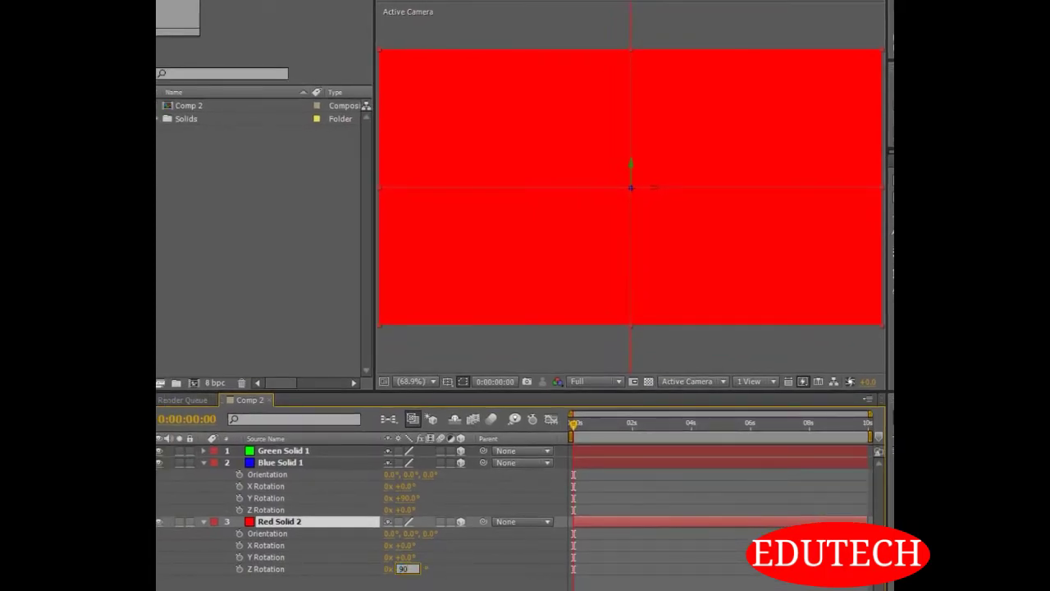
pyautogui.click(484, 589)
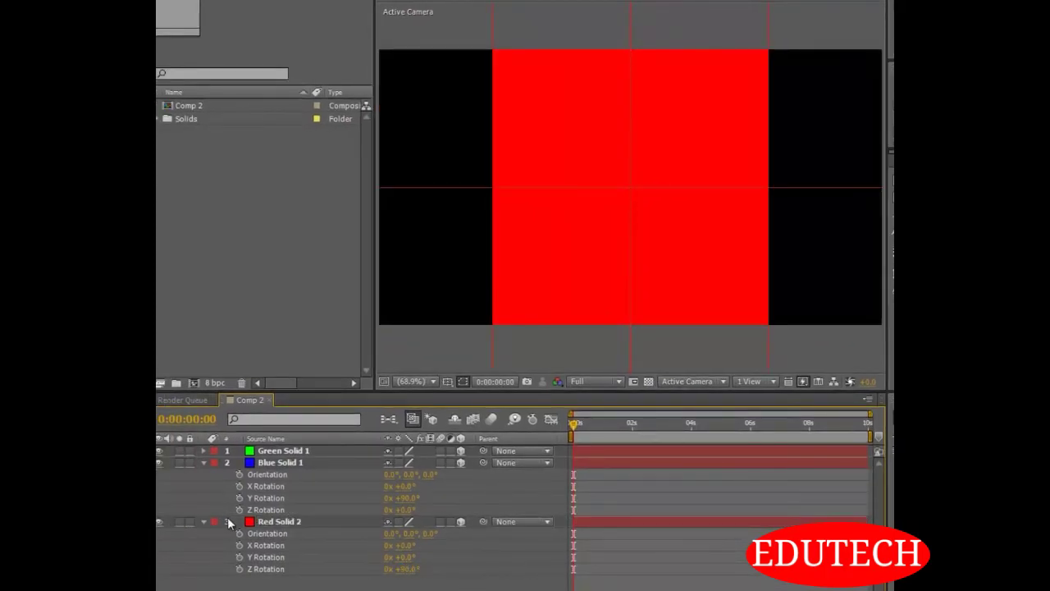
pyautogui.click(204, 522)
pyautogui.click(203, 463)
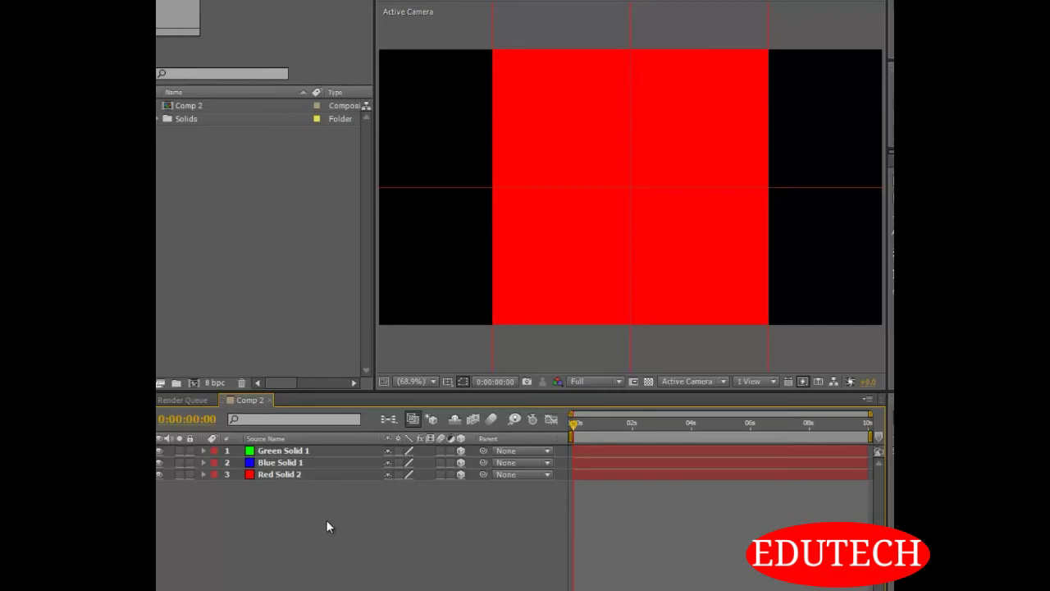
# Spin the red solid around its Z axis, and reset its Z Rotation to 0°
pyautogui.click(283, 476)
pyautogui.press('r')
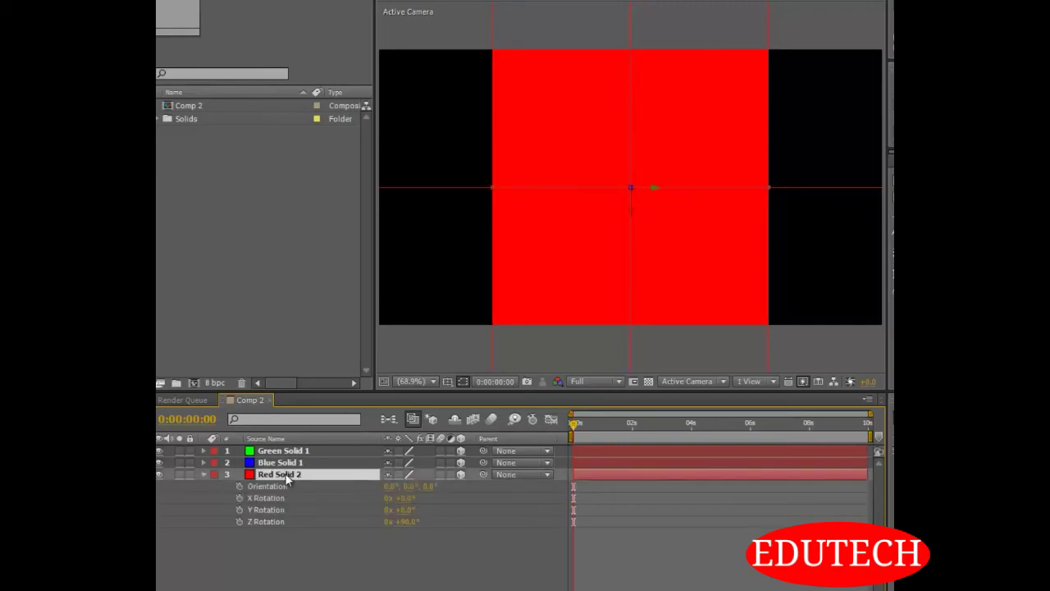
pyautogui.moveTo(408, 529); pyautogui.dragTo(603, 546)
pyautogui.click(406, 523)
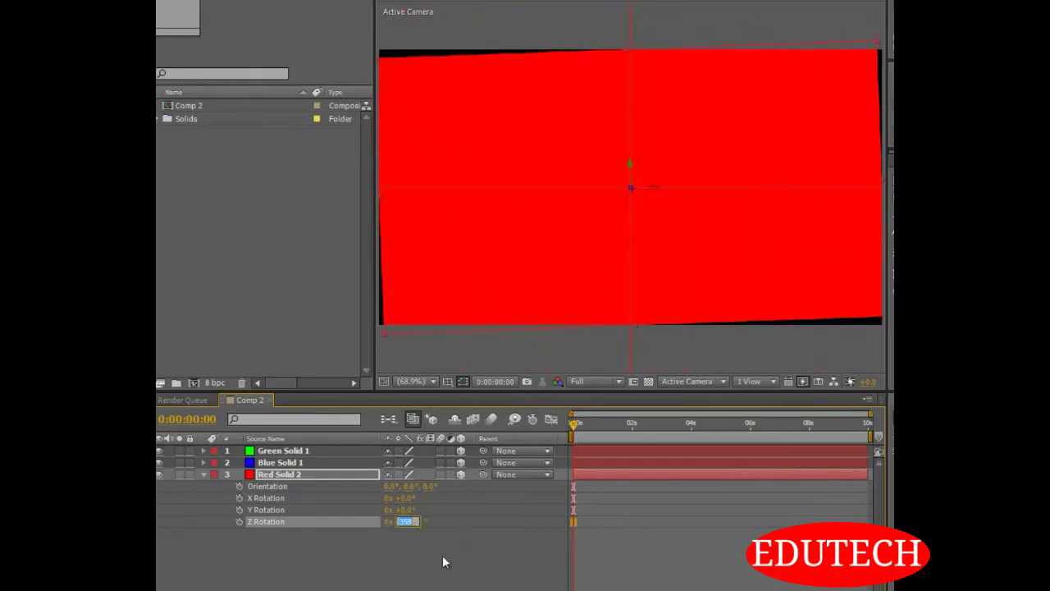
pyautogui.write('0')
pyautogui.click(384, 561)
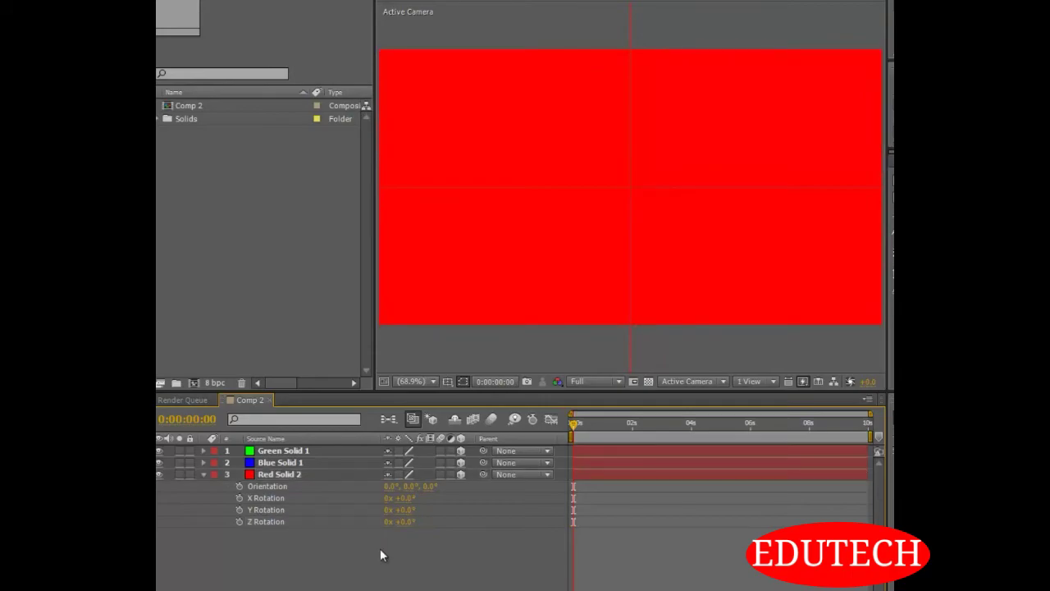
# Set the red solid's Y Rotation to 90° and collapse its properties
pyautogui.click(403, 509)
pyautogui.write('90')
pyautogui.click(397, 588)
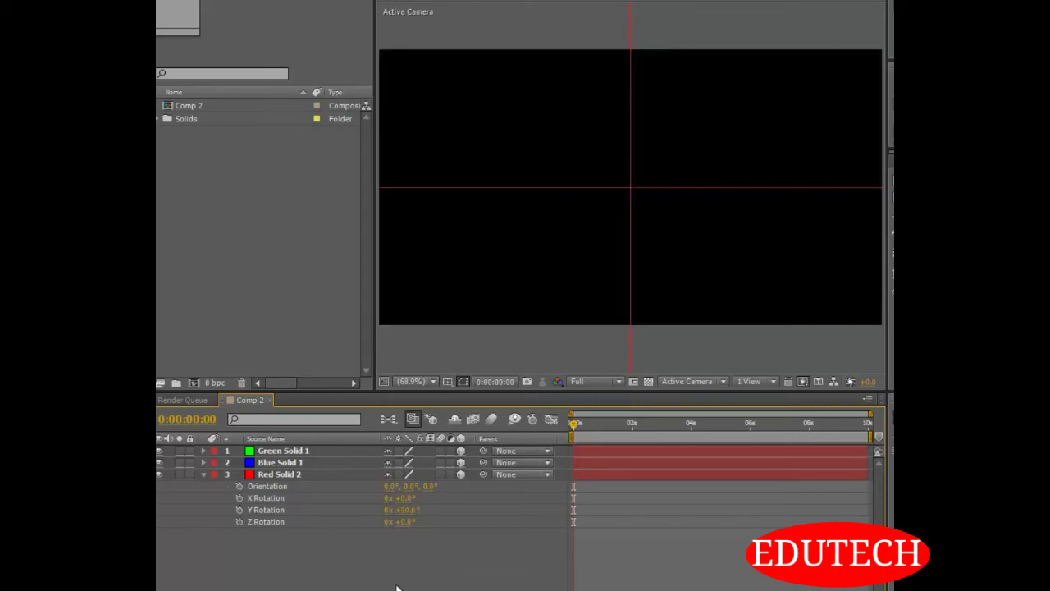
pyautogui.click(204, 475)
# Move the red solid to an X position of 186 and the blue solid to an X position of 886
pyautogui.click(267, 476)
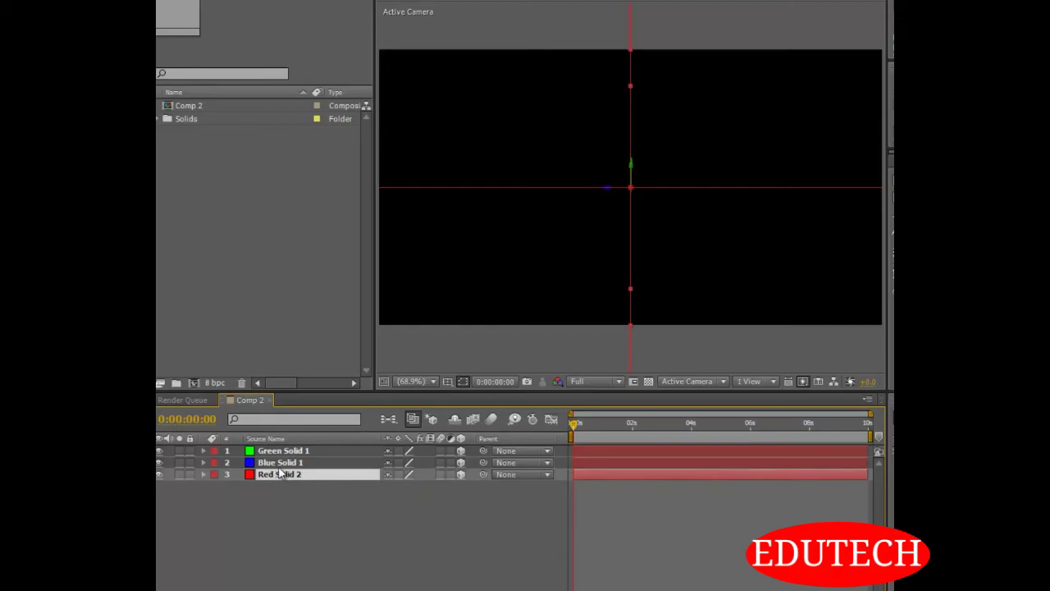
pyautogui.press('p')
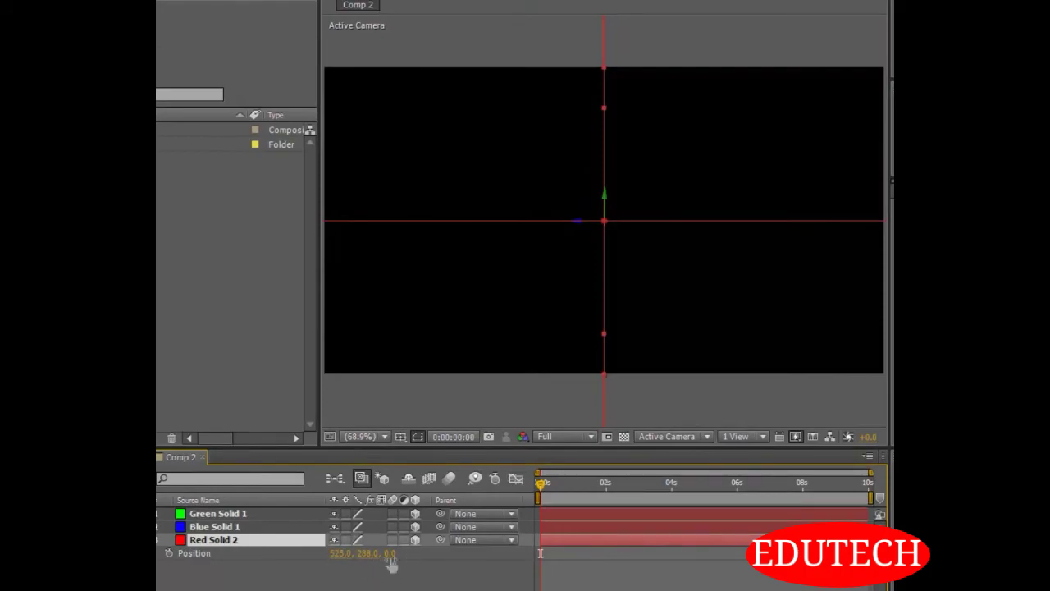
pyautogui.moveTo(338, 556); pyautogui.dragTo(77, 557)
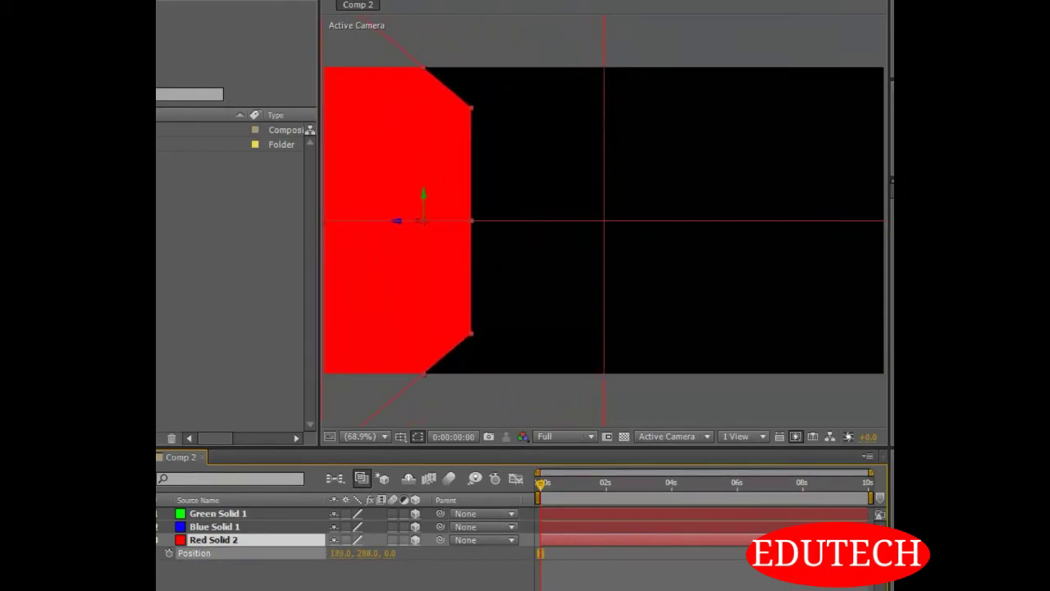
pyautogui.click(226, 527)
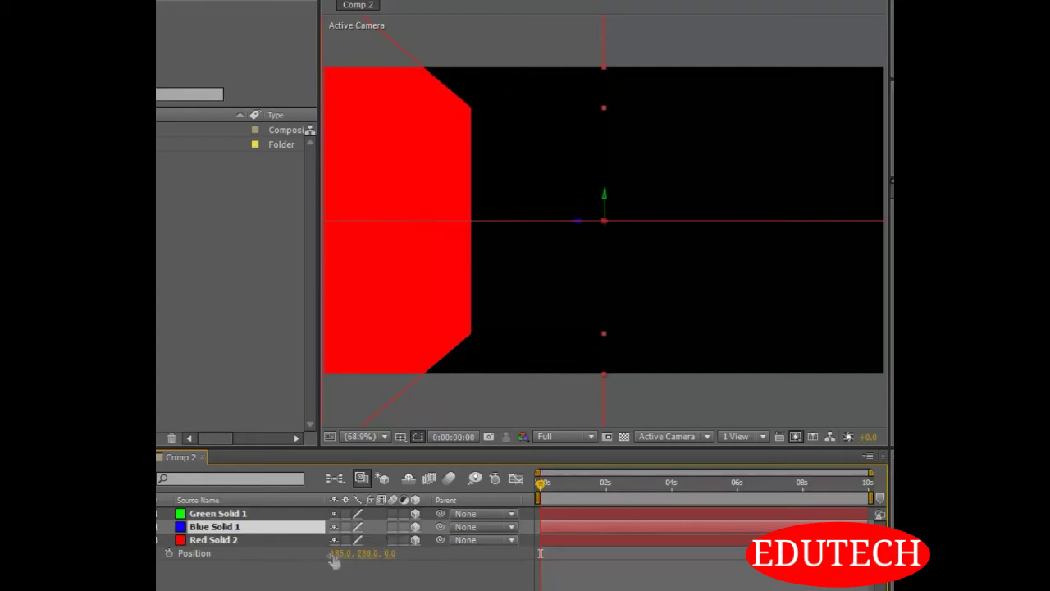
pyautogui.press('p')
pyautogui.moveTo(337, 541); pyautogui.dragTo(605, 532)
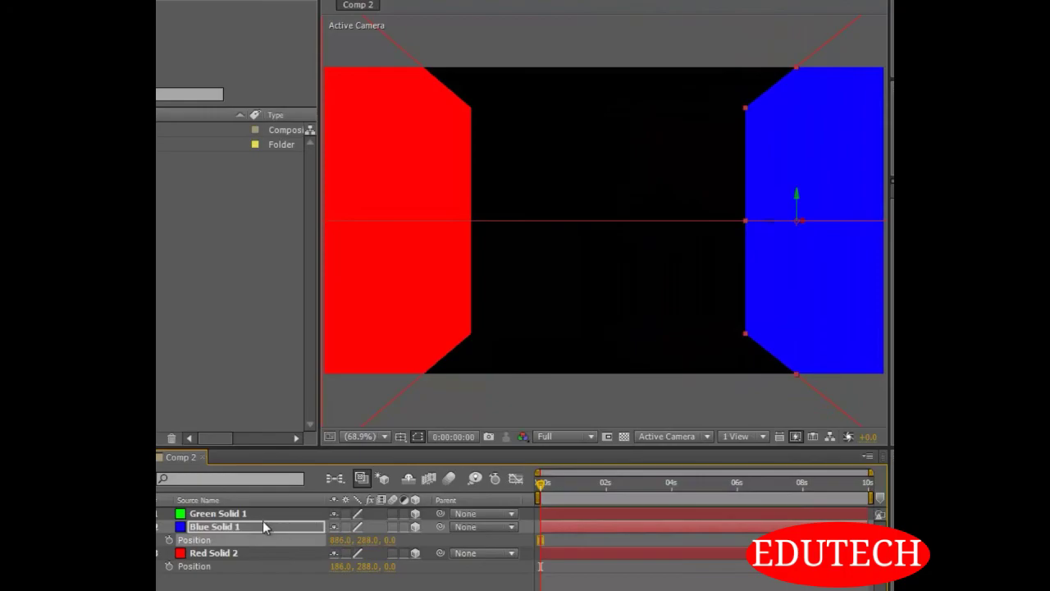
# Lower the green solid to a Y position of 534 and display the composition from Custom View 1
pyautogui.click(237, 514)
pyautogui.press('p')
pyautogui.moveTo(366, 530); pyautogui.dragTo(542, 538)
pyautogui.click(529, 574)
pyautogui.click(671, 439)
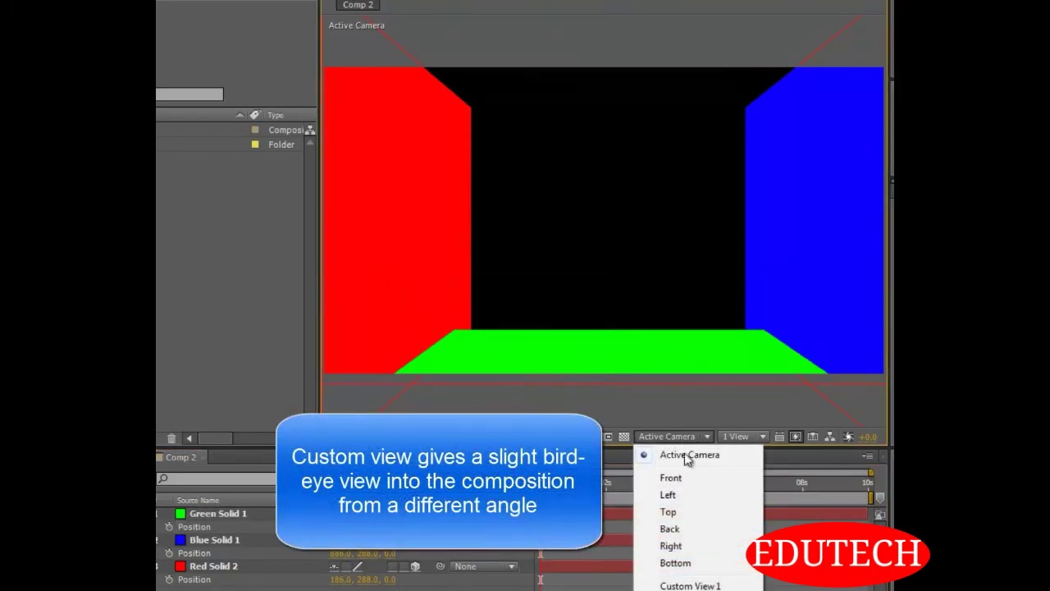
pyautogui.click(683, 586)
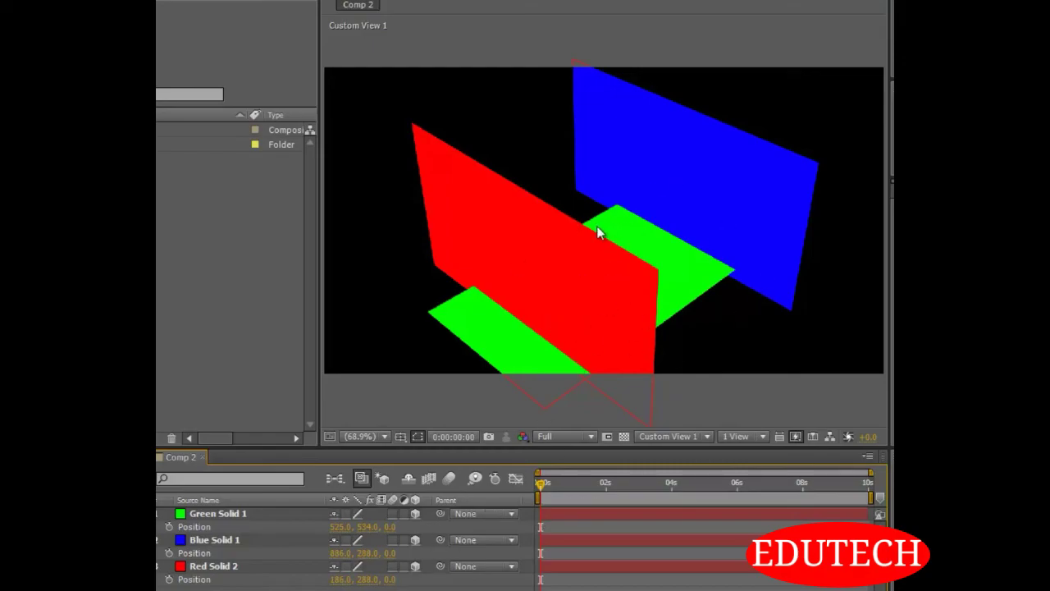
# Add a light with its default settings to Comp 2
pyautogui.rightClick(256, 587)
pyautogui.moveTo(348, 492)
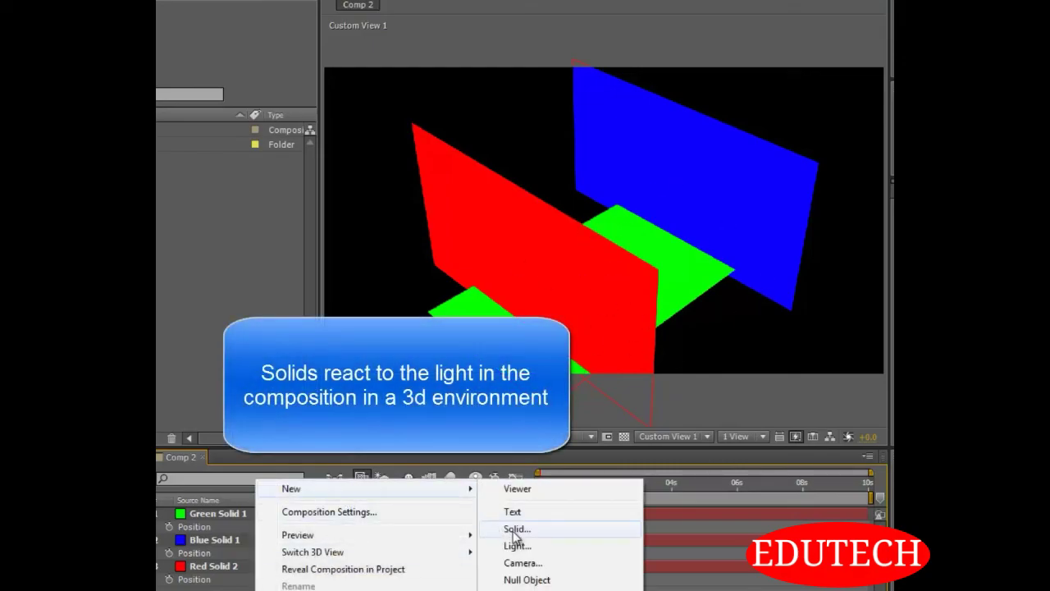
pyautogui.click(517, 545)
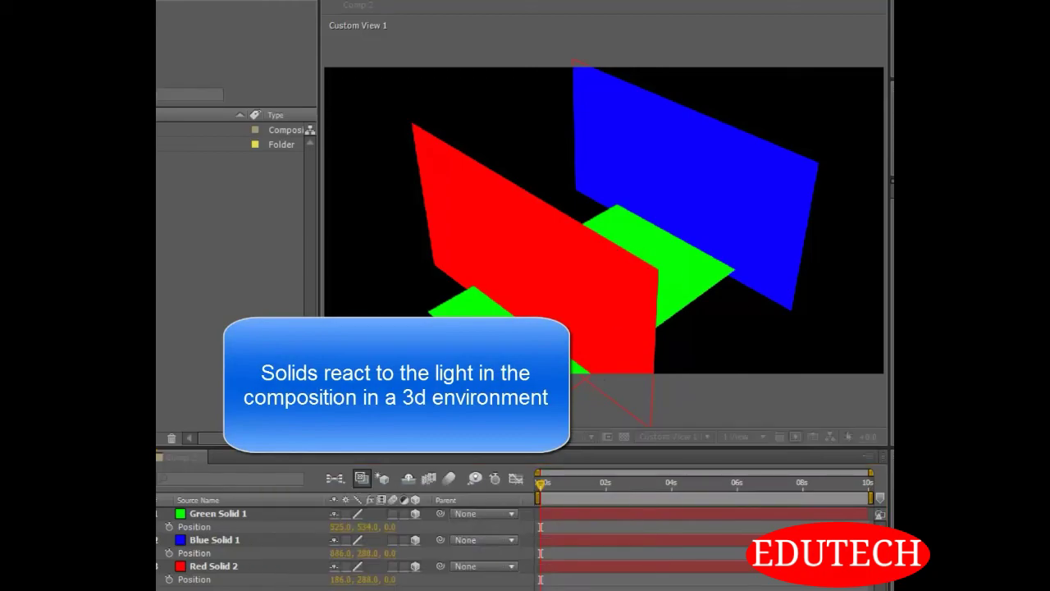
pyautogui.press('Return')
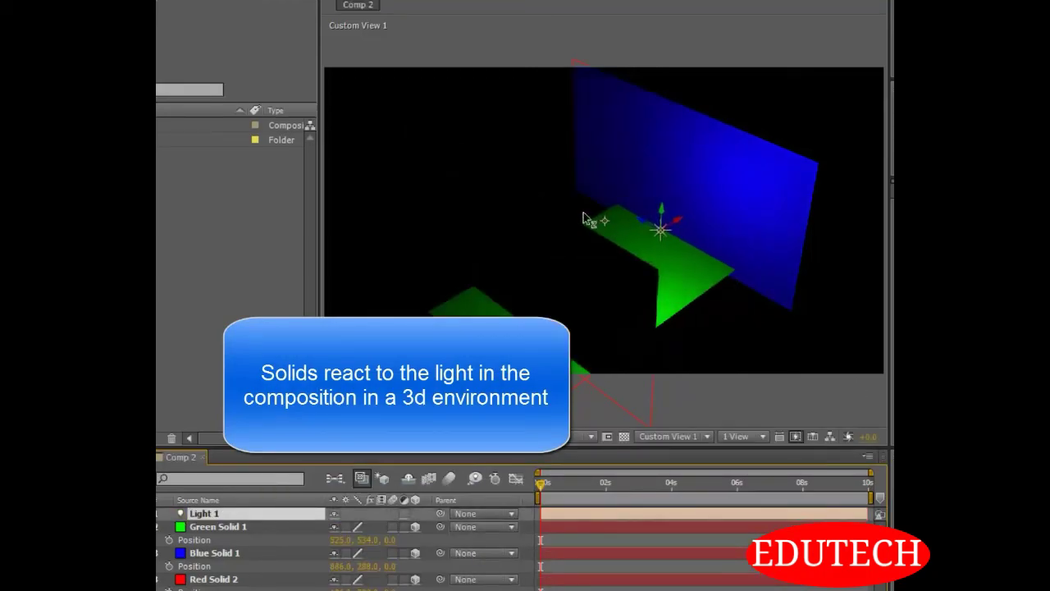
# Reposition the light over the green solid, near the blue wall, and delete the red solid
pyautogui.moveTo(583, 211); pyautogui.dragTo(529, 191)
pyautogui.moveTo(643, 201); pyautogui.dragTo(612, 65)
pyautogui.moveTo(644, 7); pyautogui.dragTo(642, 131)
pyautogui.click(238, 579)
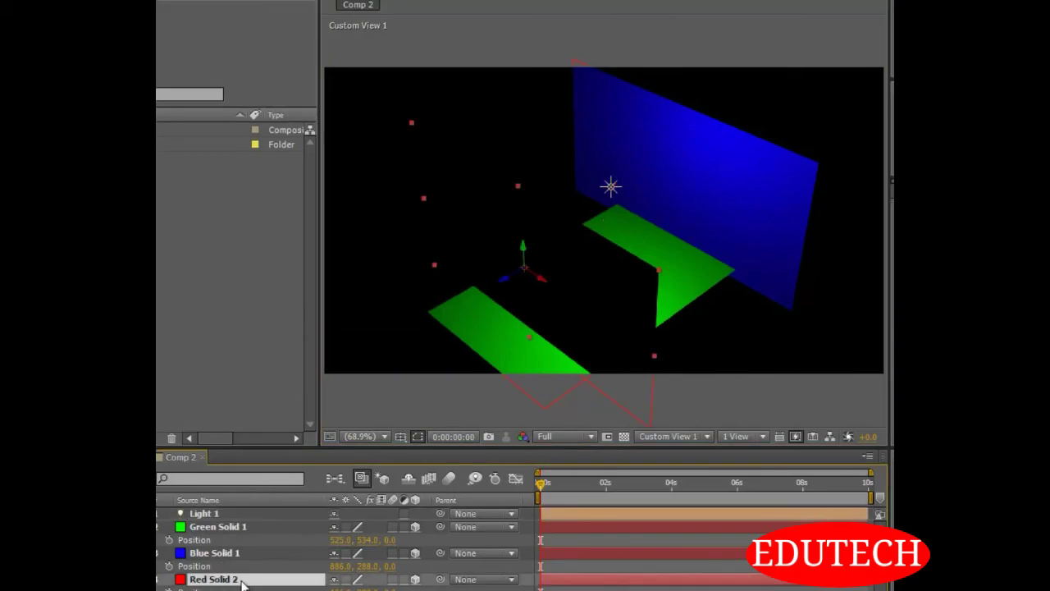
pyautogui.press('Delete')
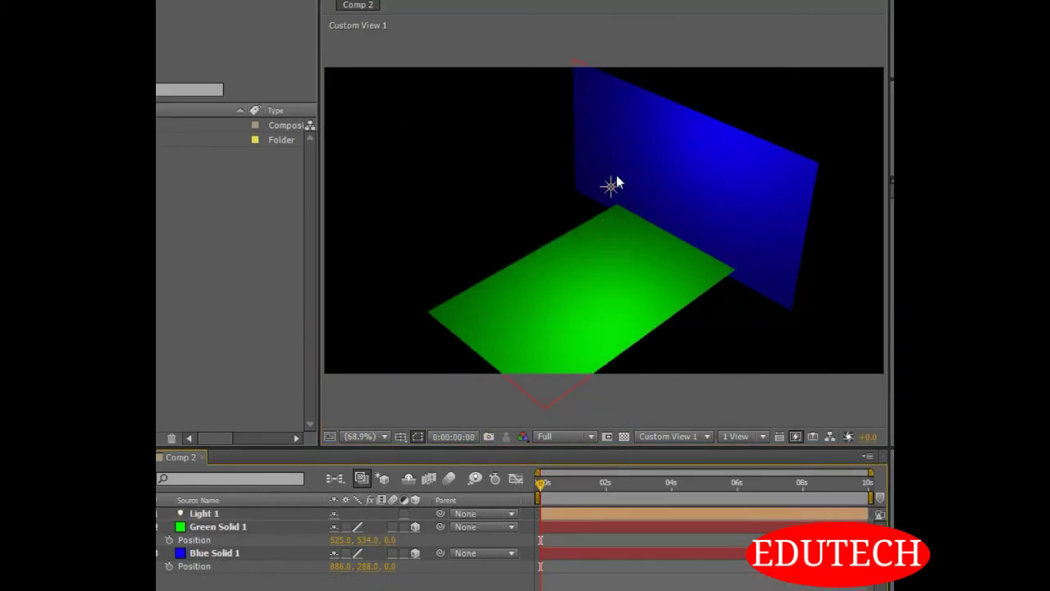